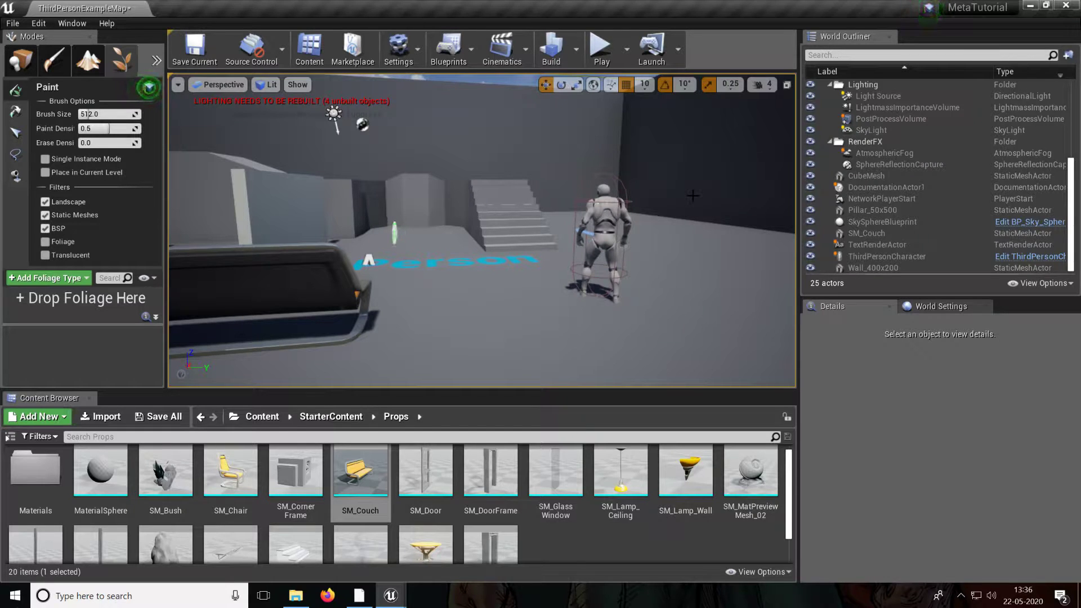
Return to the project's root Content folder
right_drag(693, 195, 636, 175)
key(s)
key(w)
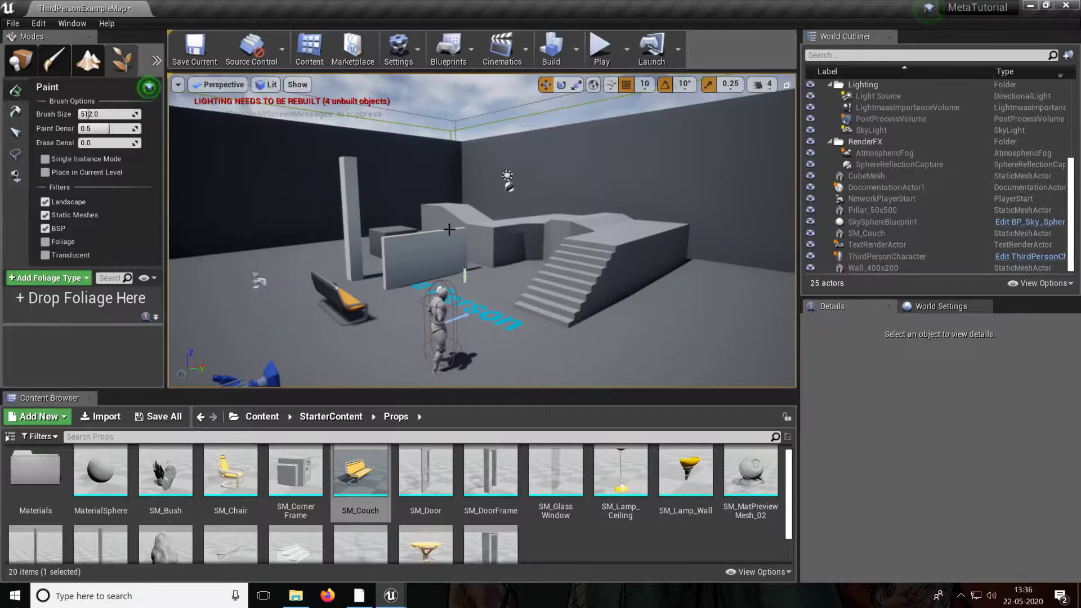
click(263, 418)
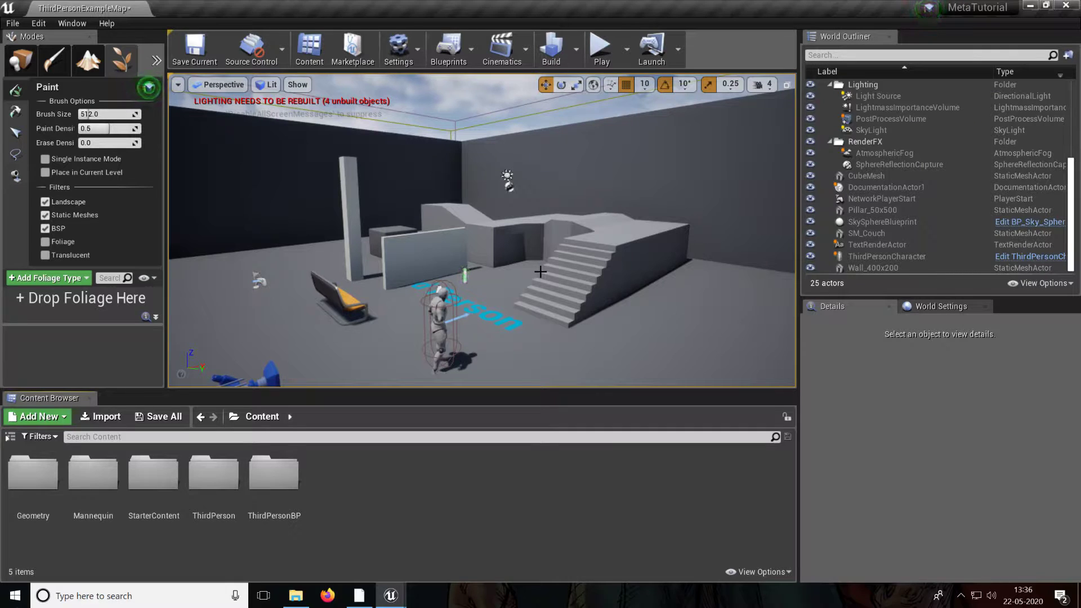
Create a new Empty Level without saving the changes to the current map
click(7, 24)
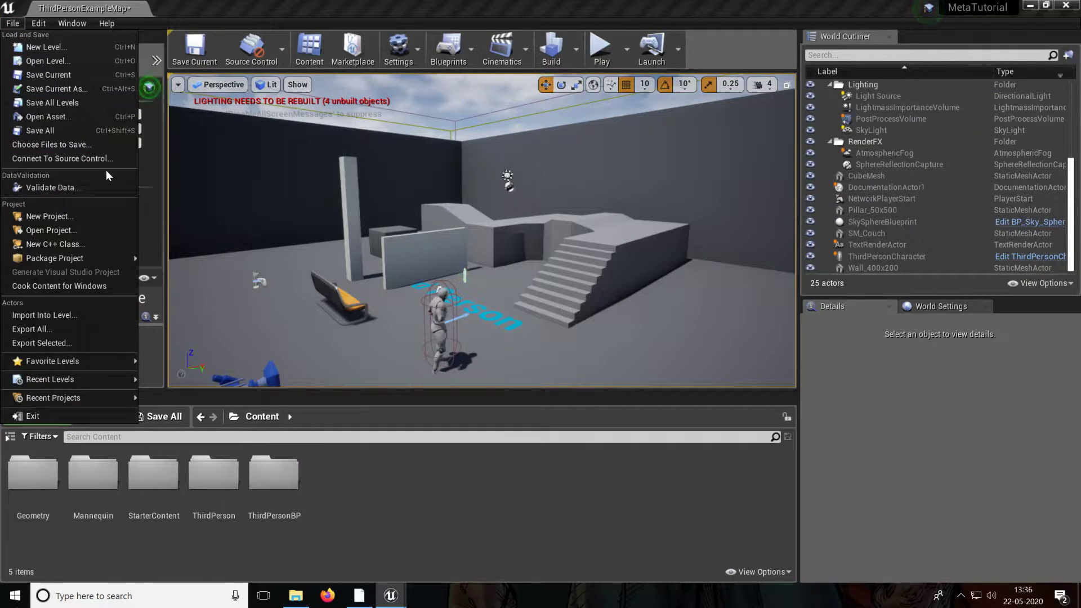
click(47, 47)
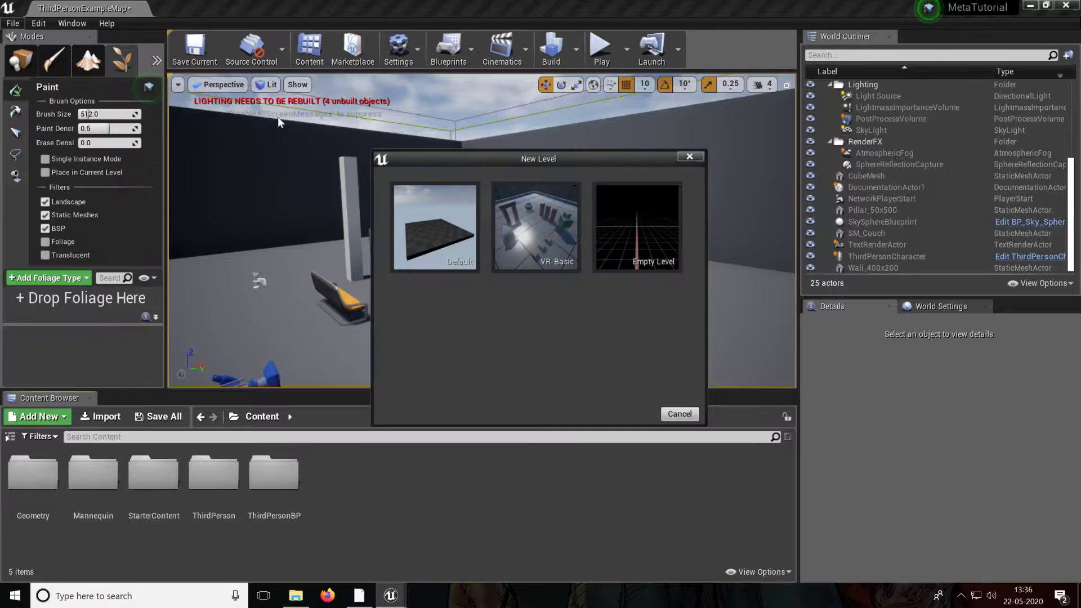
click(636, 239)
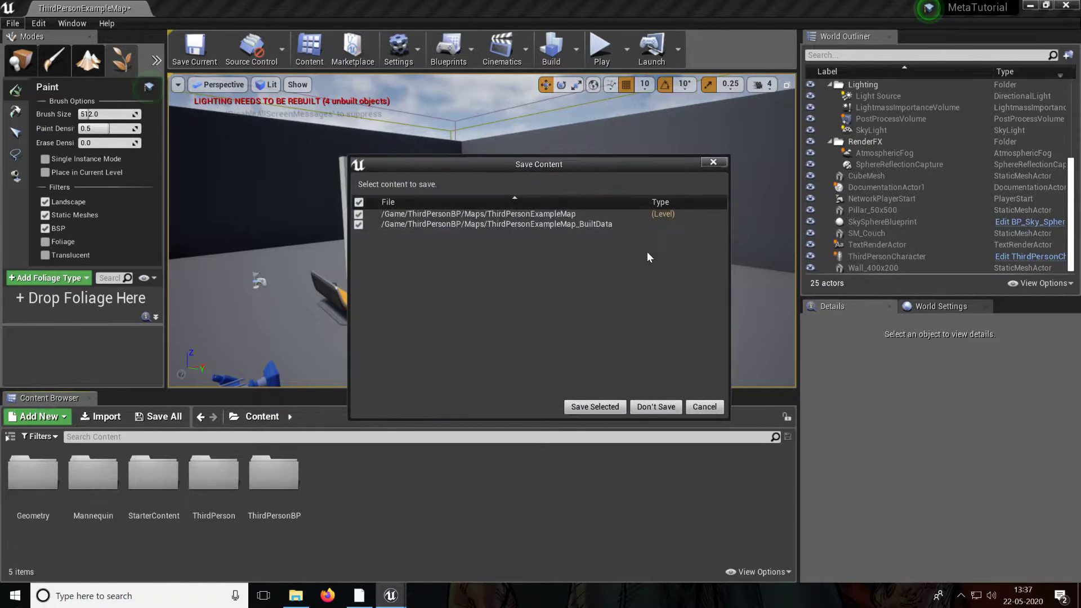
click(654, 407)
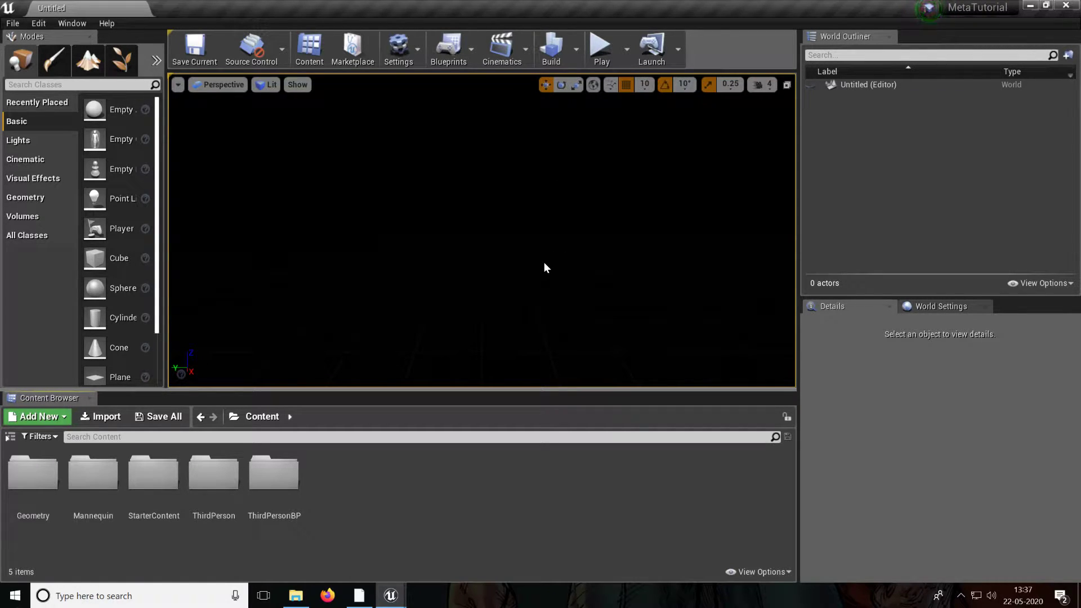
Switch the viewport's view mode to Unlit
click(873, 85)
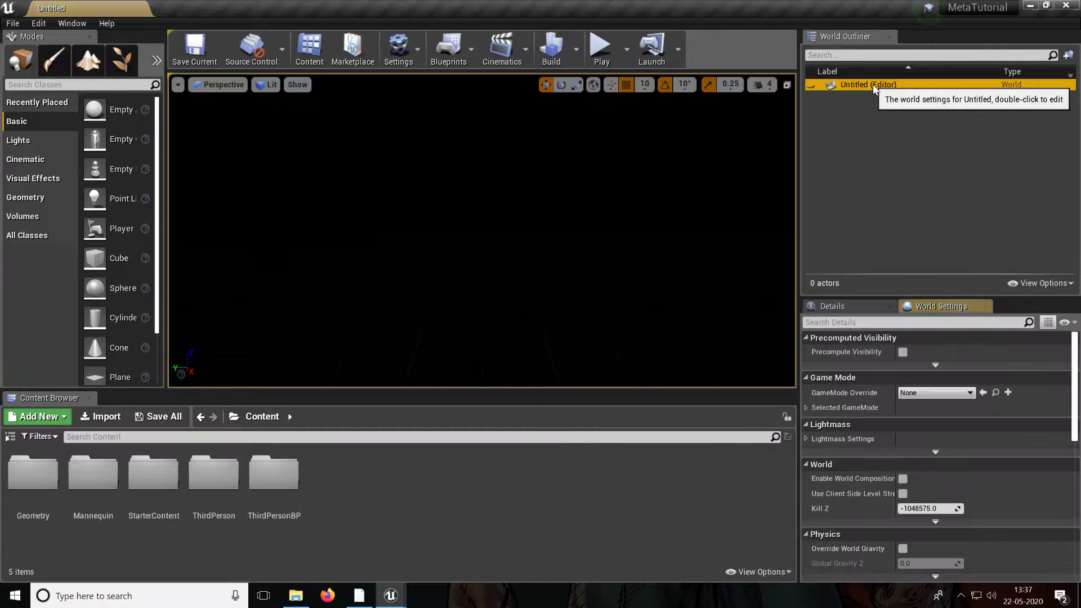
click(848, 310)
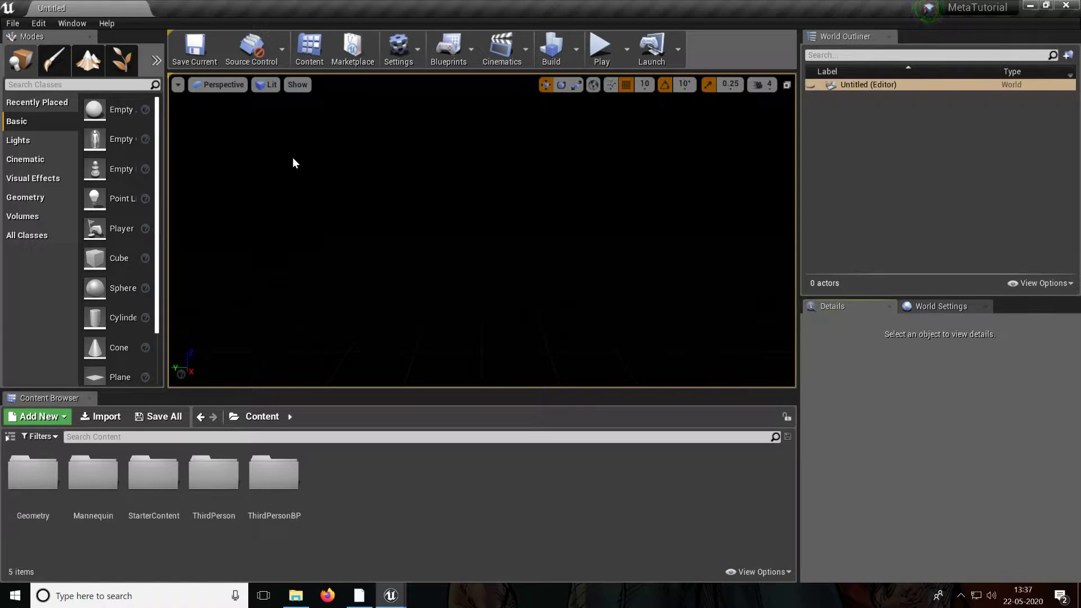
click(271, 86)
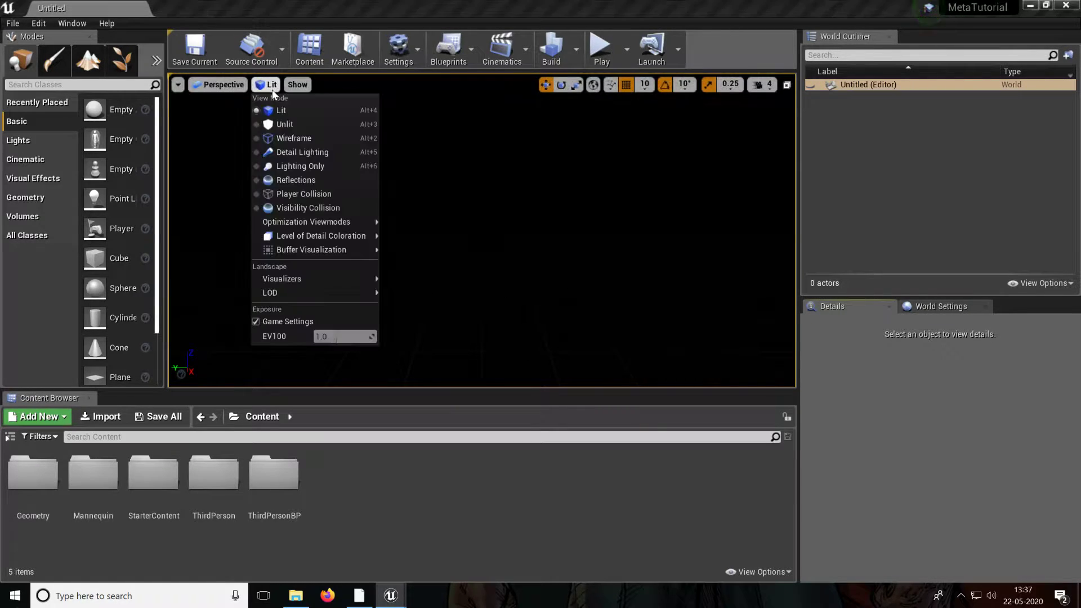
click(284, 124)
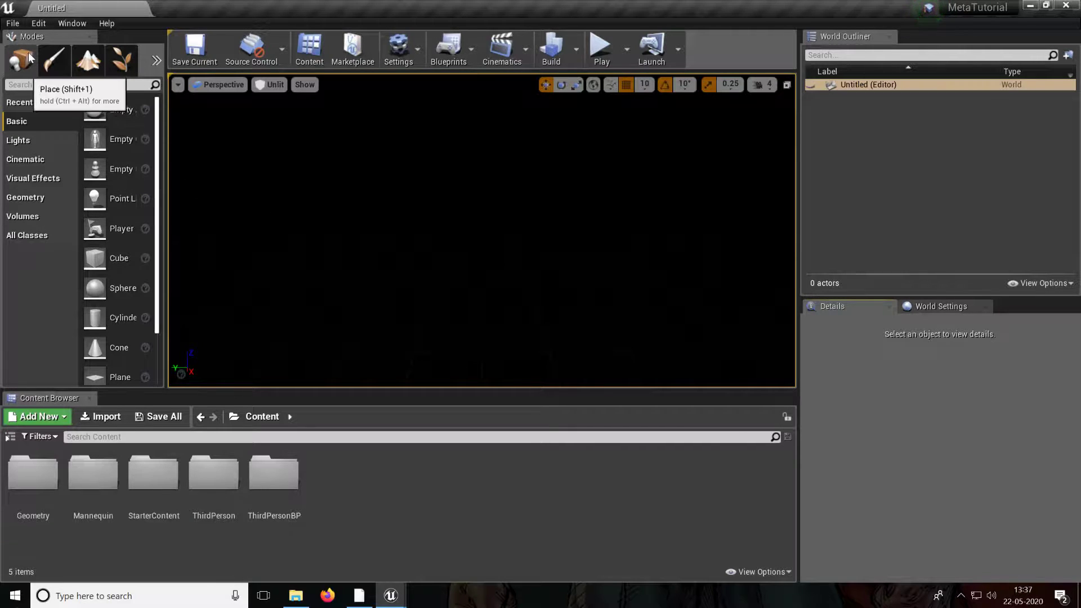
Begin a new landscape in Landscape mode and set its Z location to 0
click(89, 60)
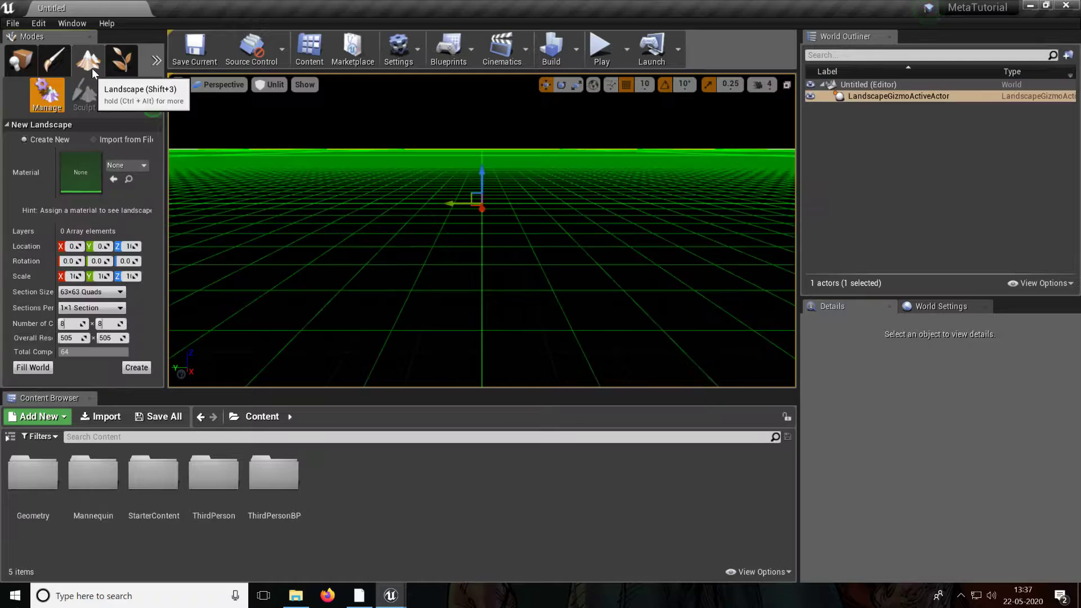
right_drag(482, 230, 495, 189)
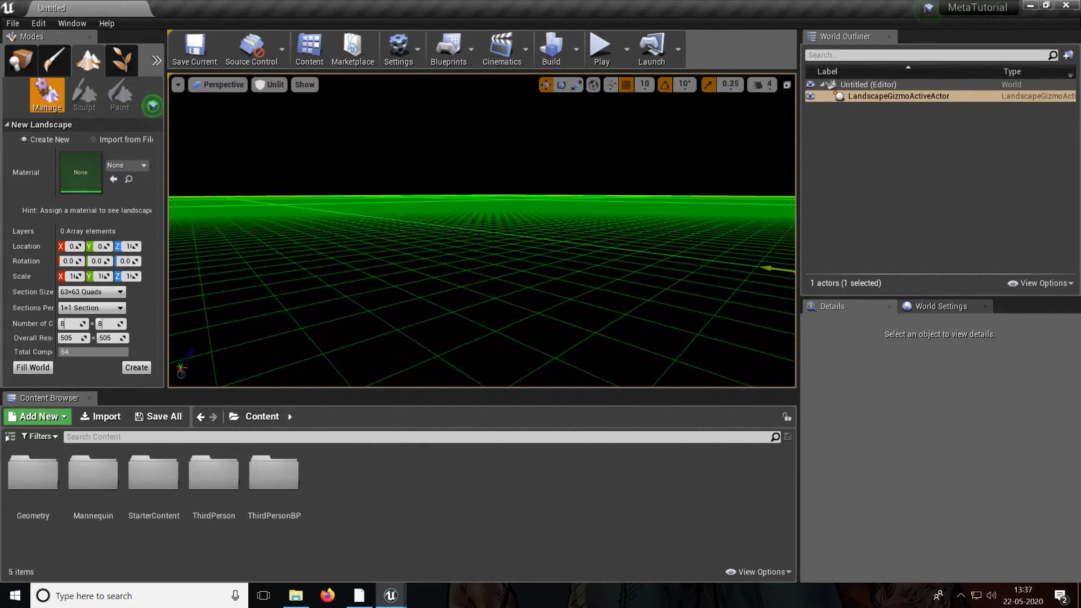
drag(164, 220, 212, 219)
click(171, 246)
key(Return)
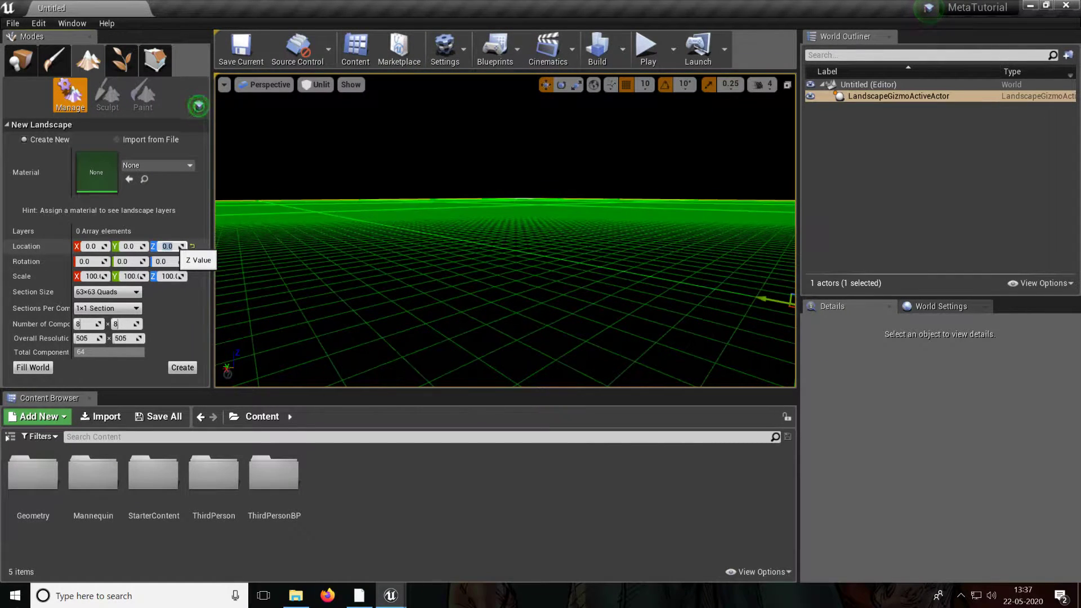
Set the landscape's section size to 7x7 Quads and create the landscape
right_drag(220, 239, 557, 326)
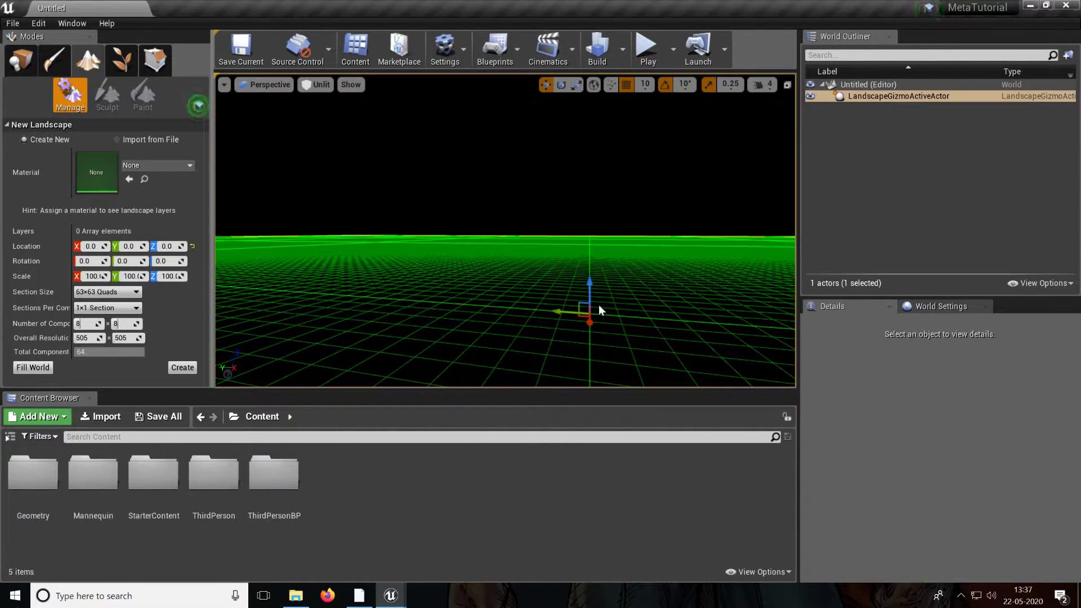
click(107, 291)
click(104, 305)
right_drag(654, 306, 692, 270)
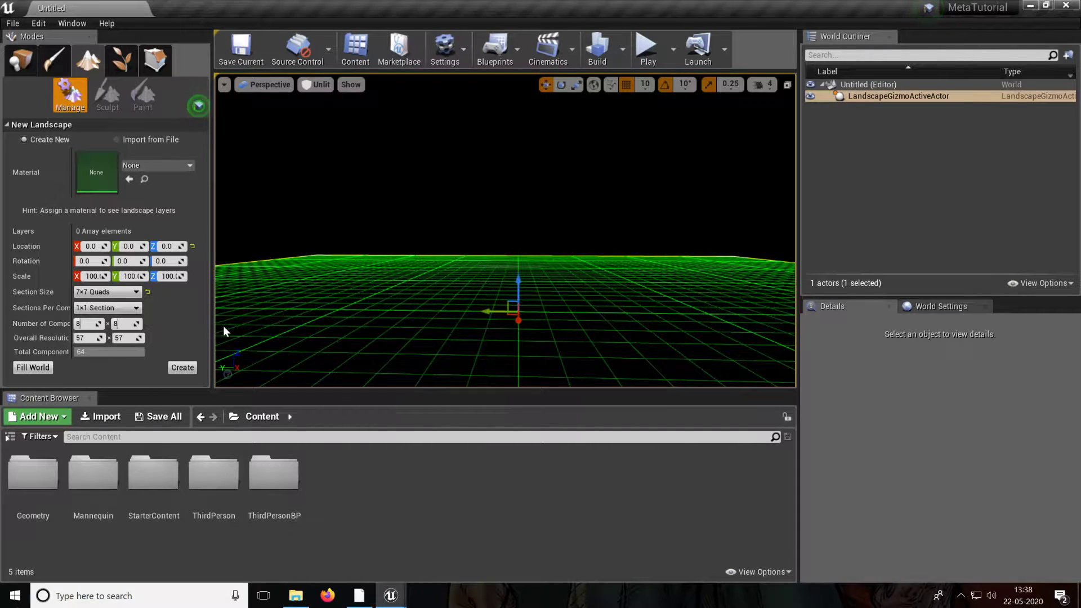
click(182, 368)
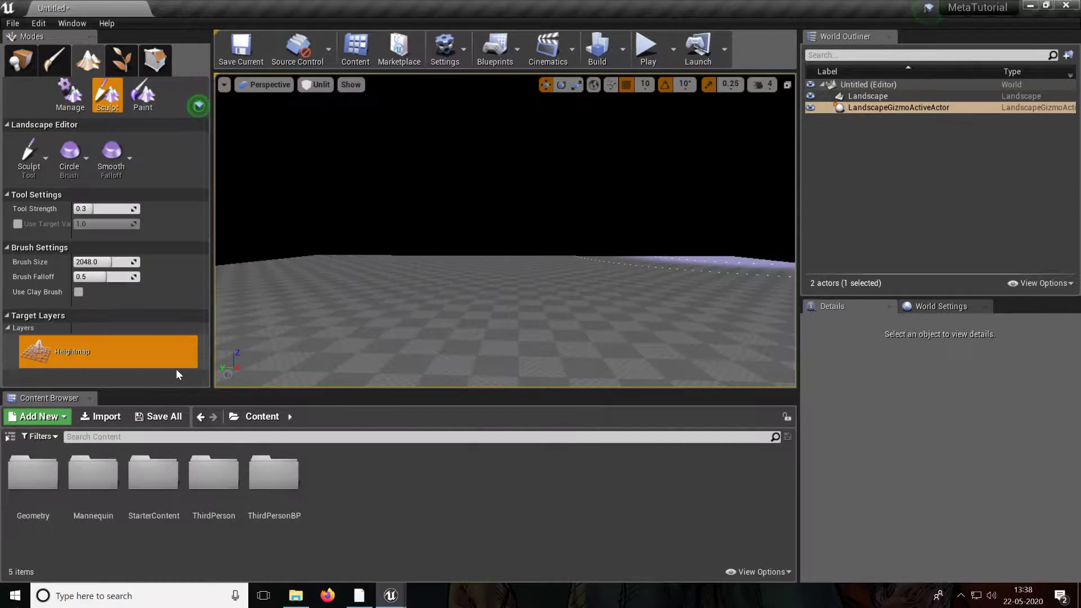
Playtest the unlit level briefly, stop it, and look over the landscape
right_drag(558, 264, 788, 354)
right_drag(529, 292, 560, 224)
click(649, 52)
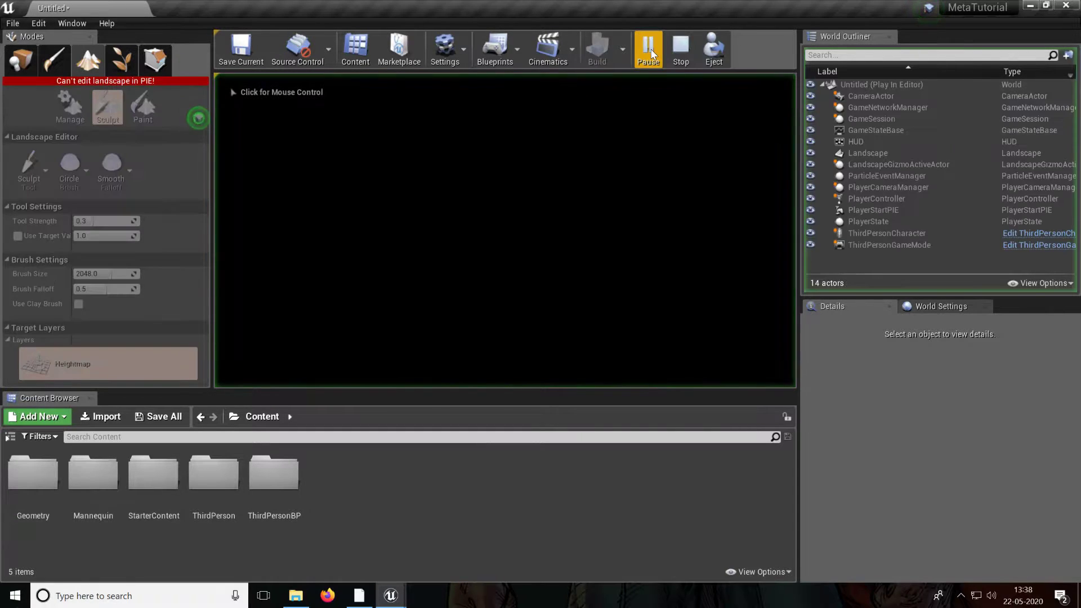
click(680, 54)
mouse_move(634, 116)
right_down()
mouse_move(635, 169)
mouse_move(634, 143)
mouse_move(771, 129)
right_up()
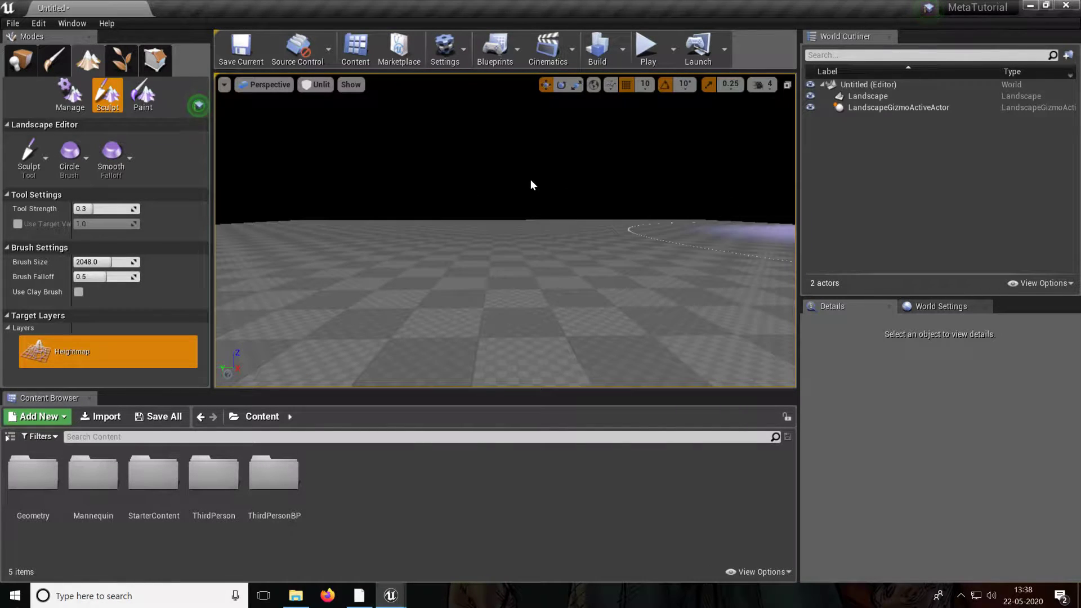
mouse_move(561, 211)
right_down()
mouse_move(561, 221)
mouse_move(541, 174)
right_up()
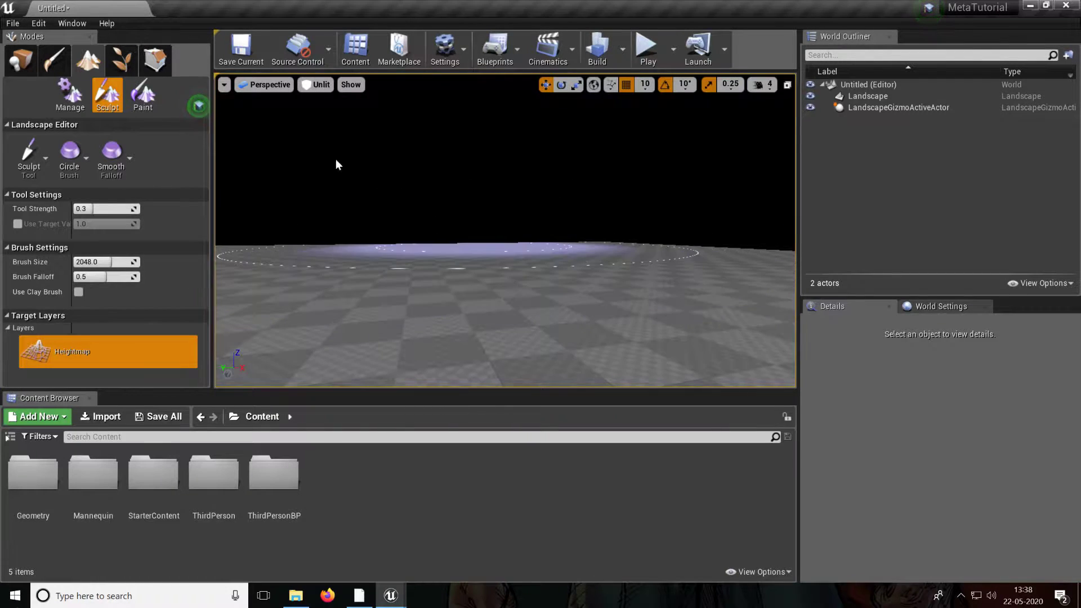
Switch the viewport's view mode back to Lit and look over the landscape
click(319, 86)
click(327, 112)
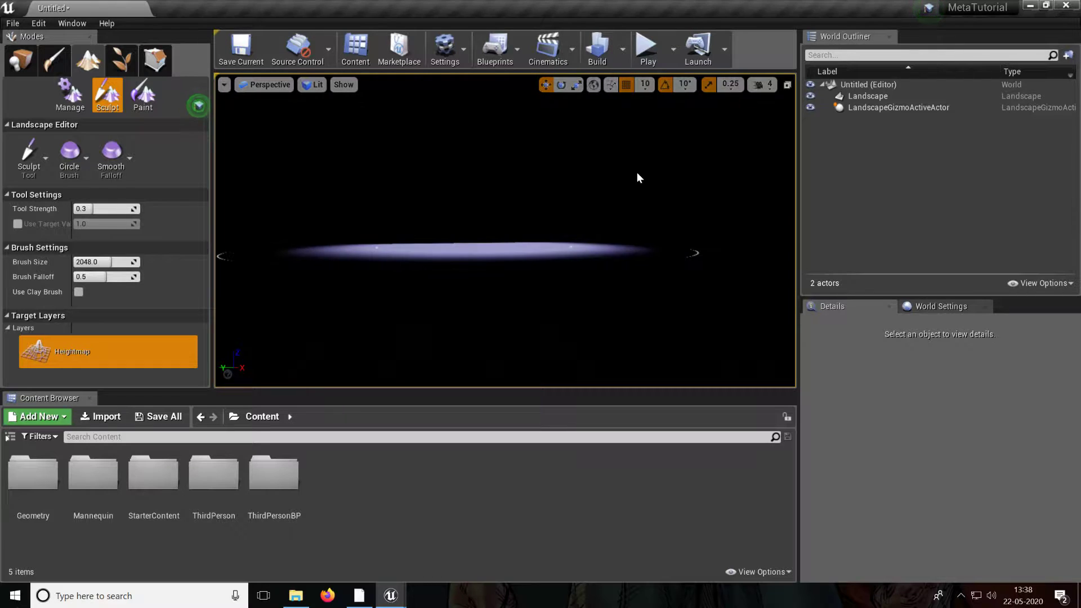
scroll(637, 175, up, 4)
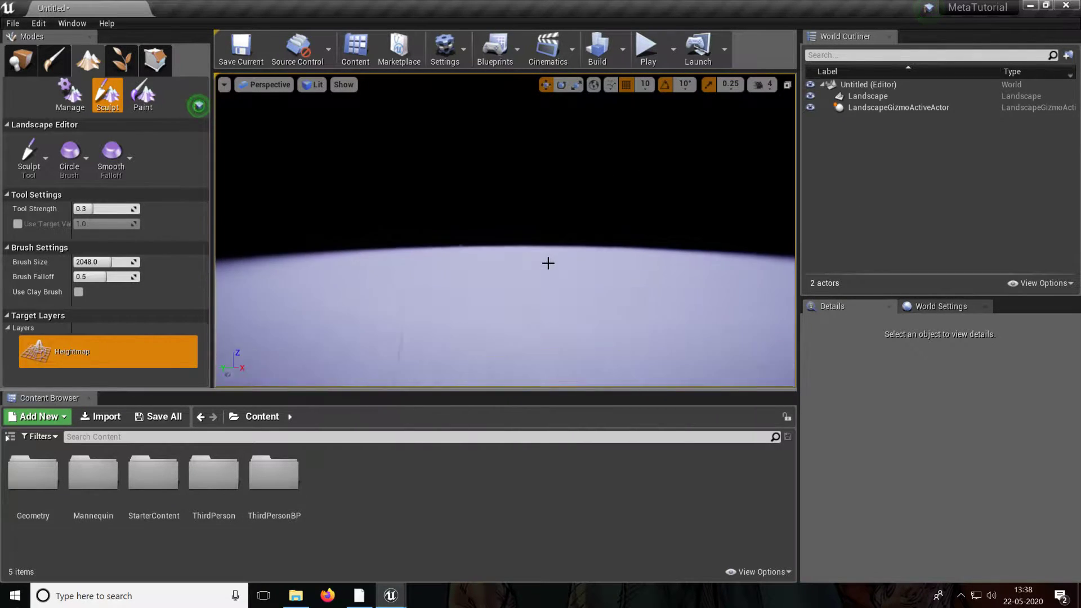
mouse_move(442, 212)
right_down()
mouse_move(360, 293)
mouse_move(248, 225)
right_up()
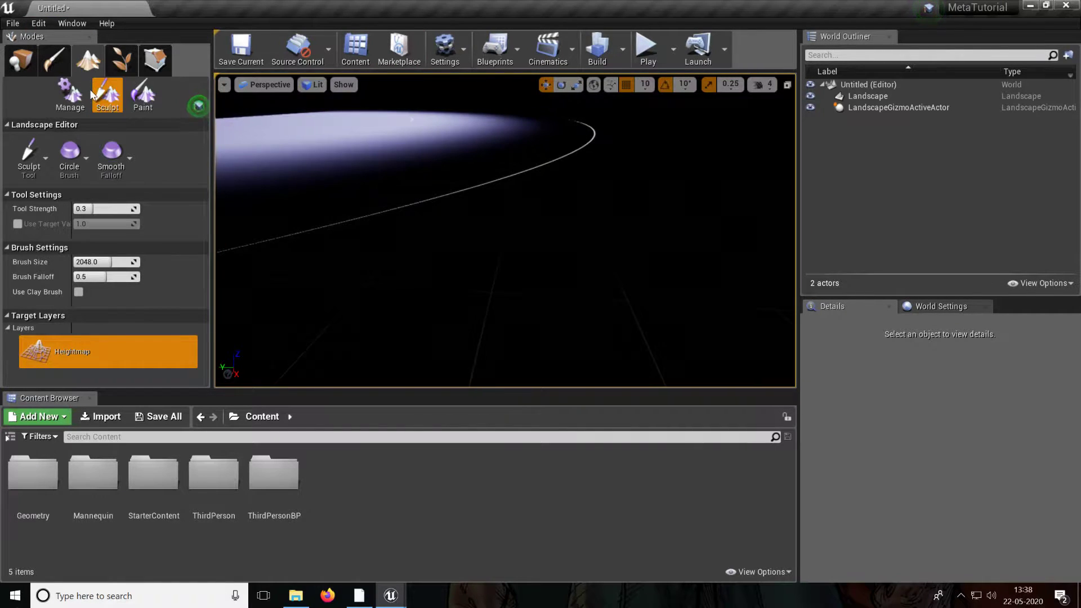
Place a Directional Light in the level and raise it above the landscape
click(21, 60)
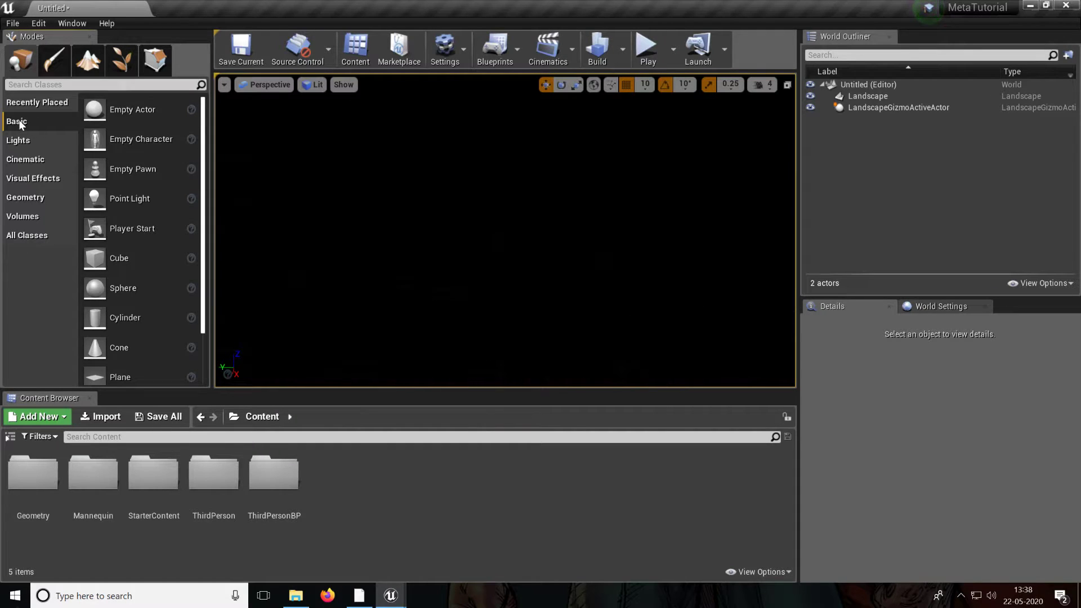
scroll(158, 192, down, 2)
scroll(169, 220, up, 2)
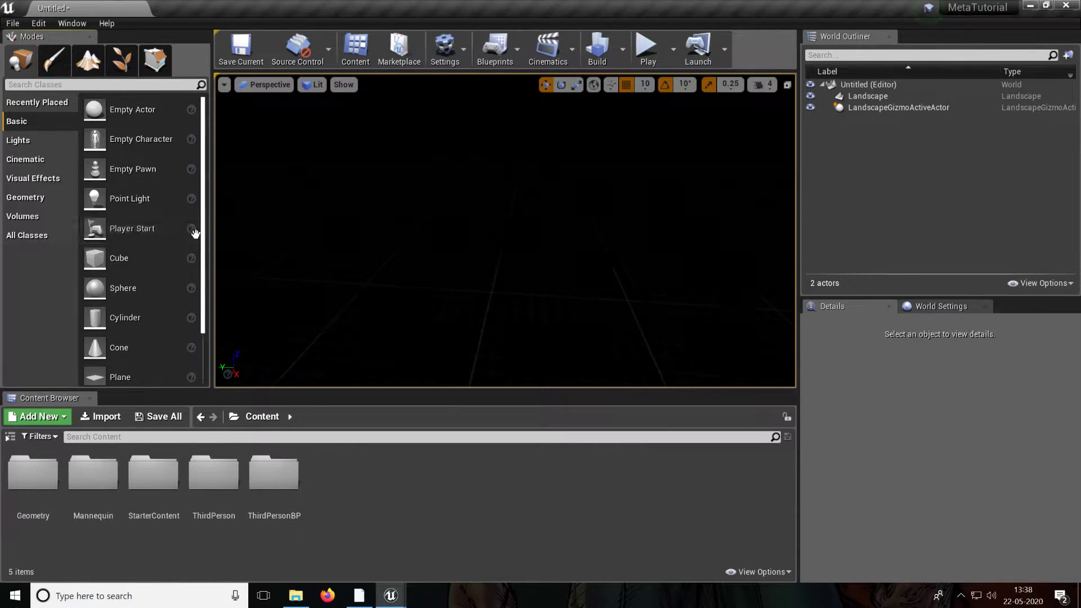
click(53, 141)
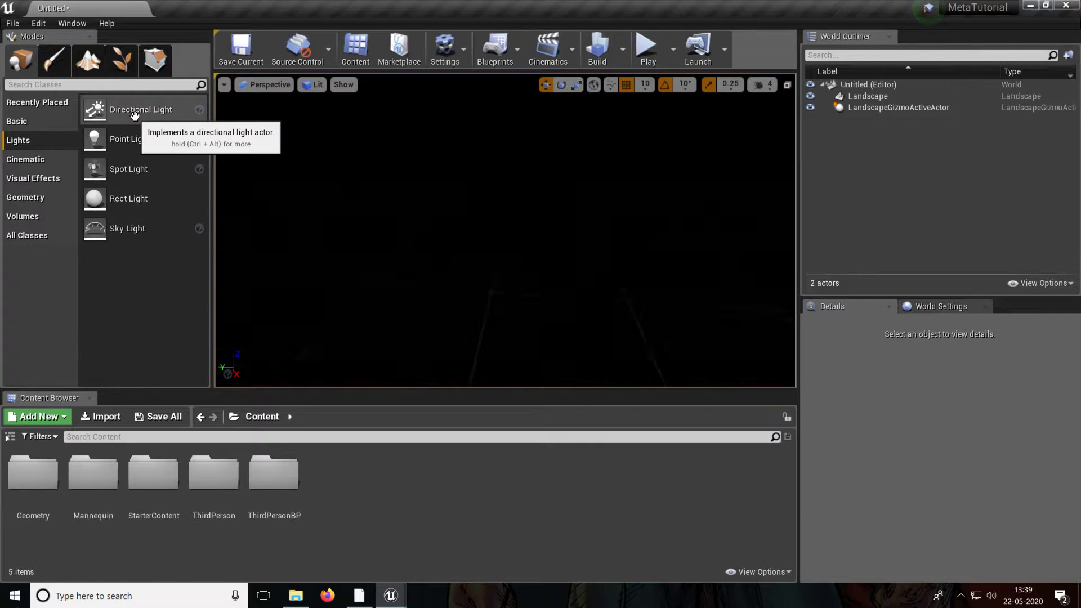
drag(134, 115, 604, 220)
right_drag(604, 220, 567, 212)
drag(591, 228, 631, 95)
right_drag(697, 235, 732, 160)
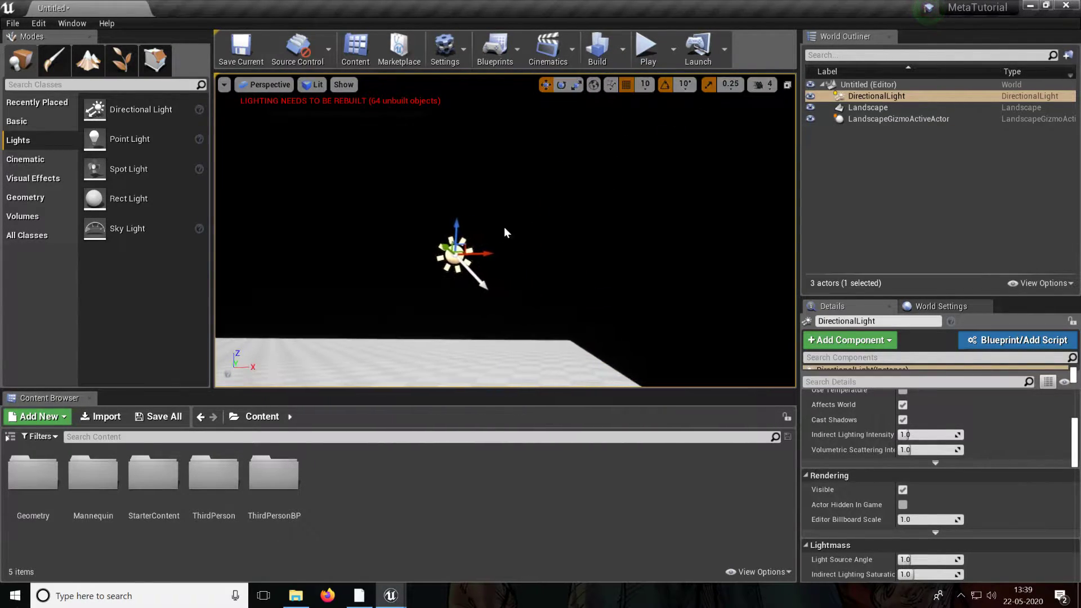
Raise the directional light further and reposition it horizontally near the landscape's edge
drag(461, 232, 504, 164)
right_drag(499, 174, 539, 208)
drag(500, 148, 219, 161)
right_drag(340, 189, 293, 219)
right_drag(461, 219, 504, 188)
drag(461, 155, 681, 188)
right_drag(681, 198, 707, 216)
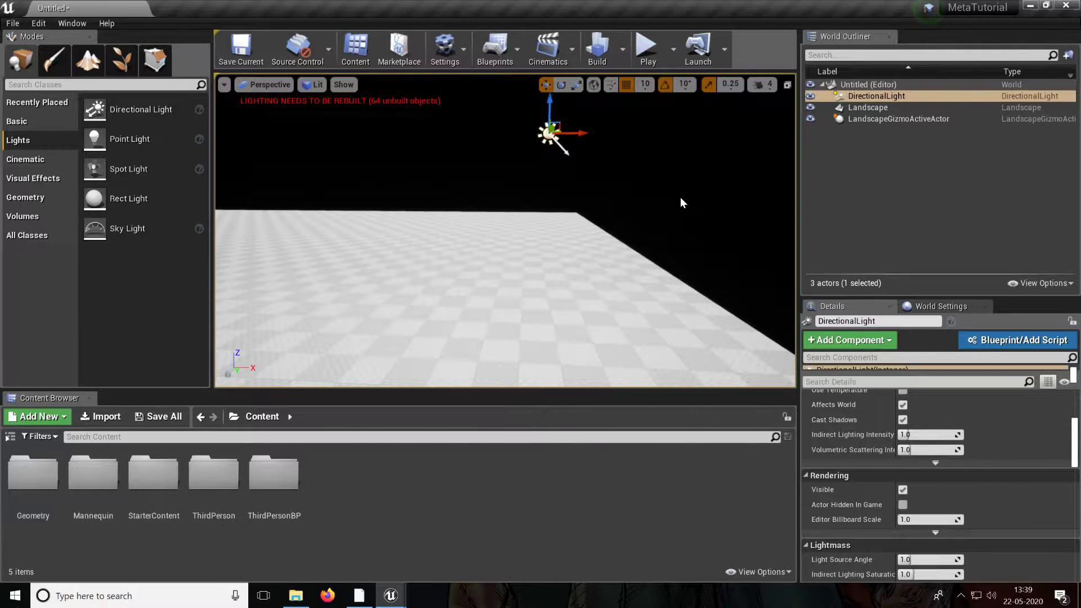
Playtest the lit level by running and jumping the character across the landscape, and stop the session
right_drag(680, 197, 637, 218)
click(648, 48)
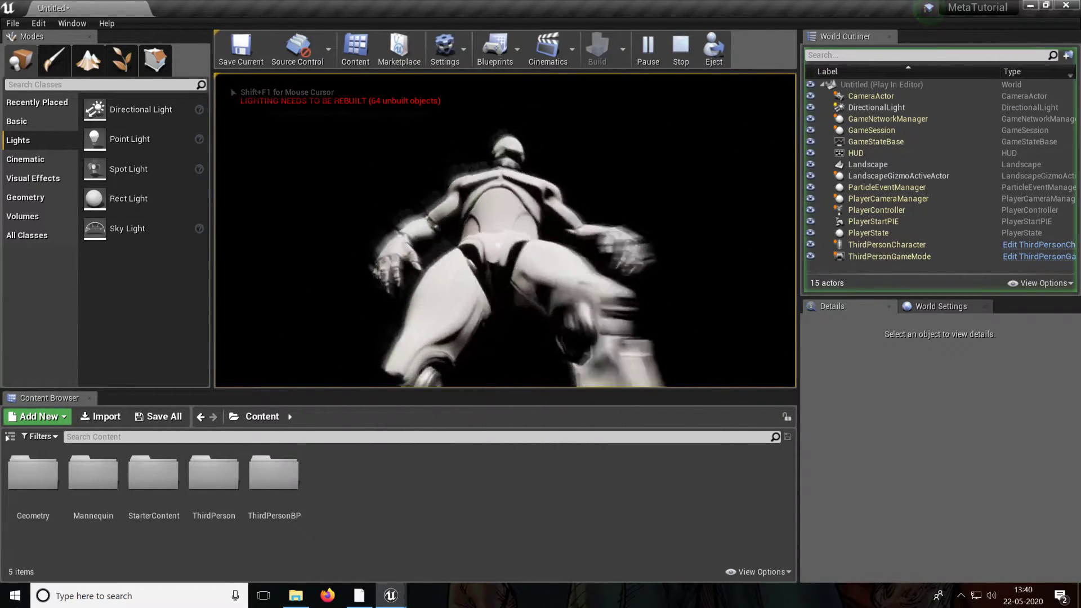
key(w)
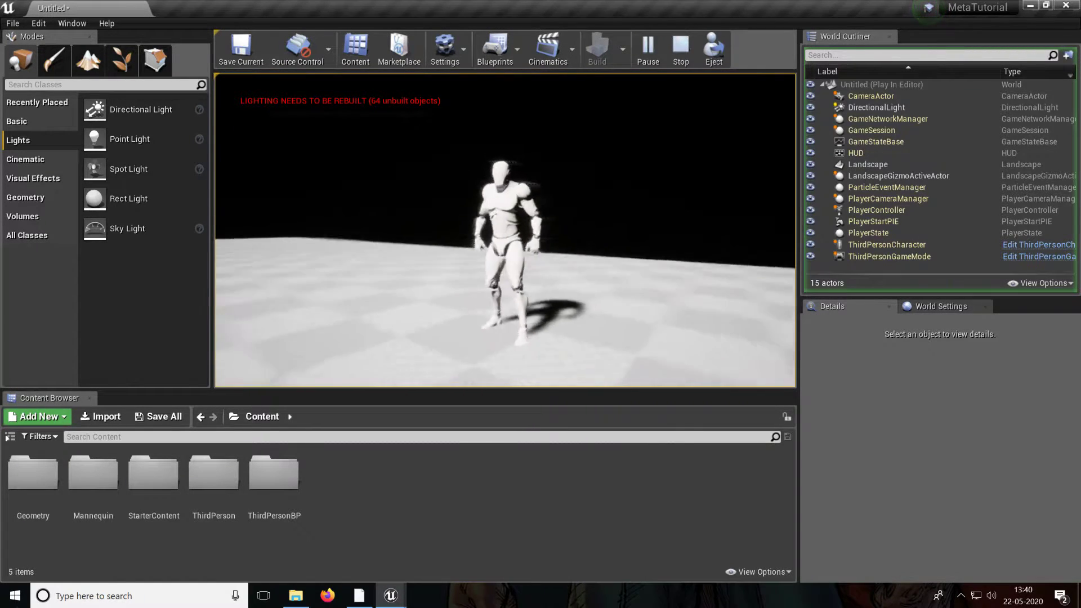
key(w)
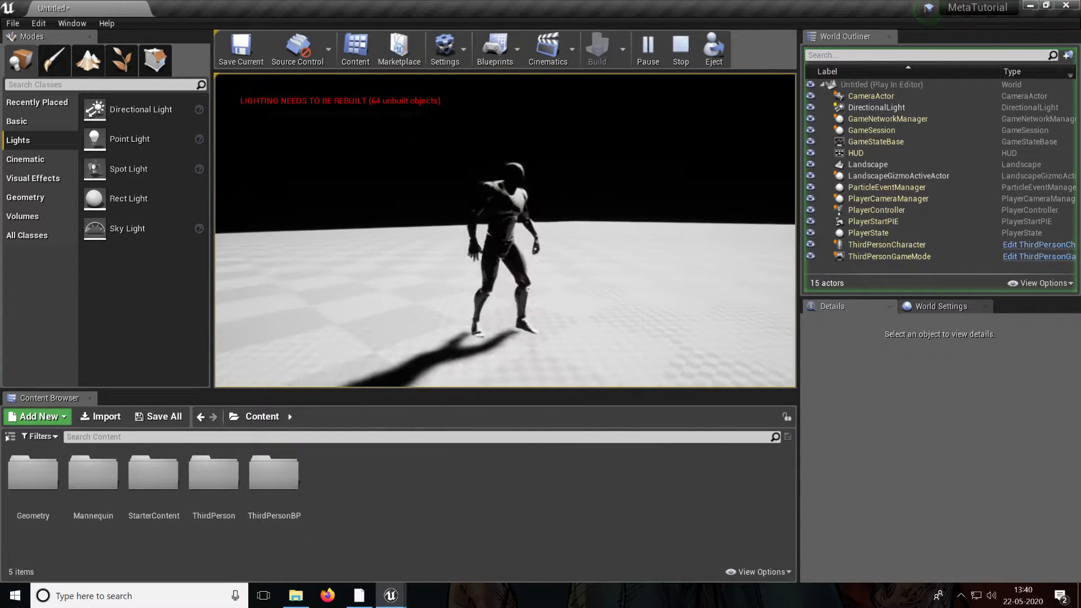
key(a)
key(d)
key(w)
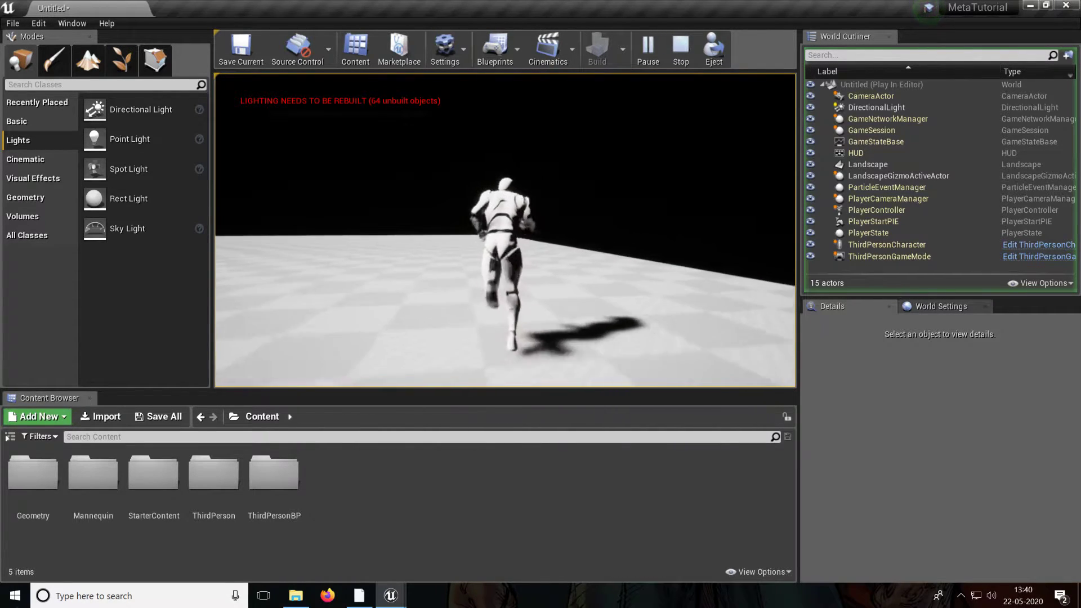
key(d)
key(space)
key(w)
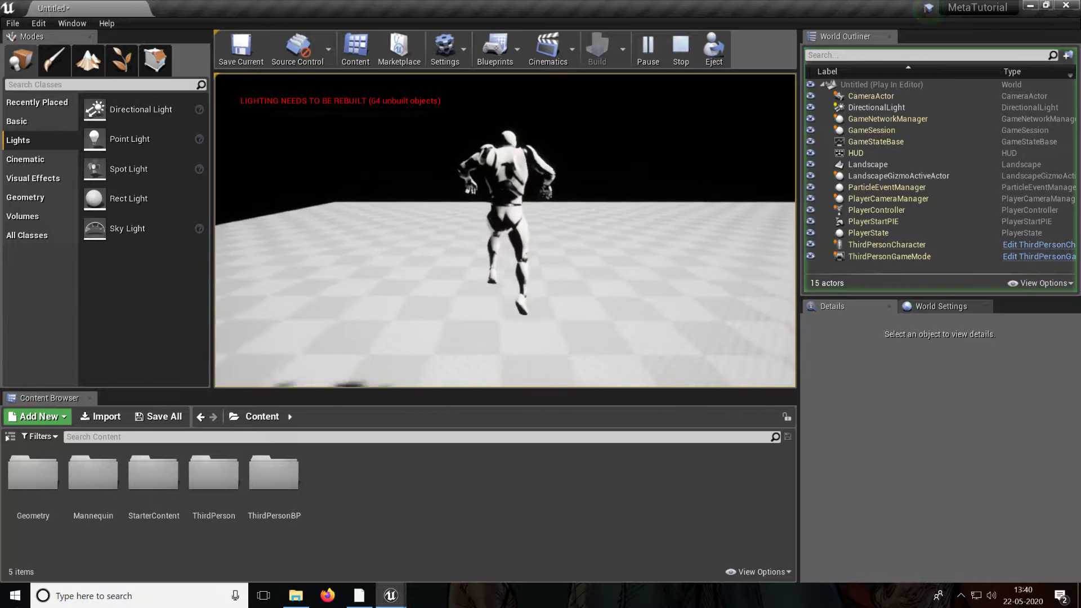
key(d)
key(w)
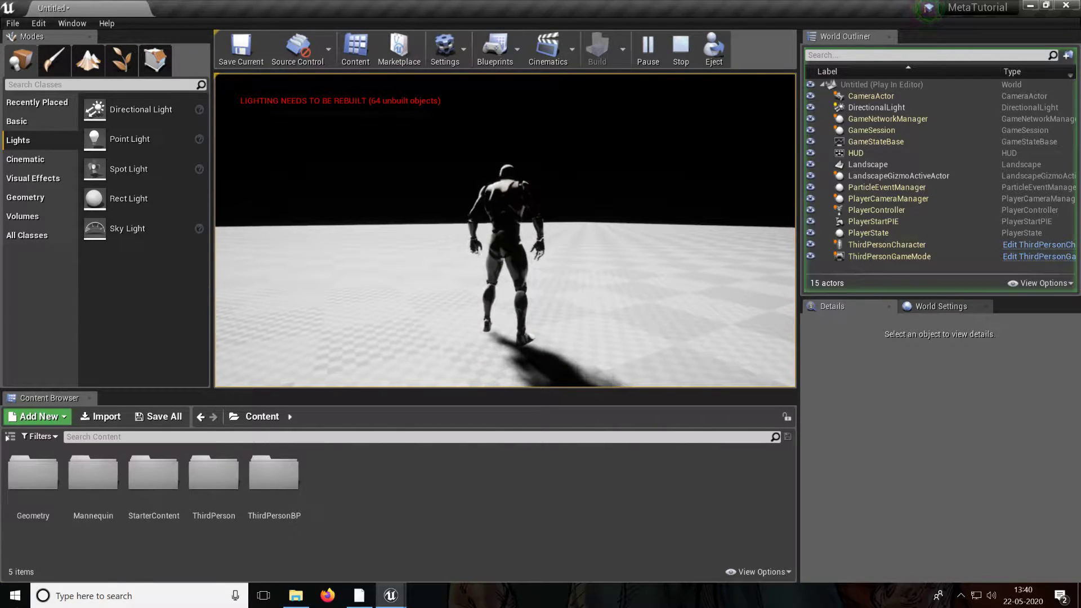
key(Escape)
Create a folder named Lighting in the World Outliner
right_drag(563, 279, 723, 292)
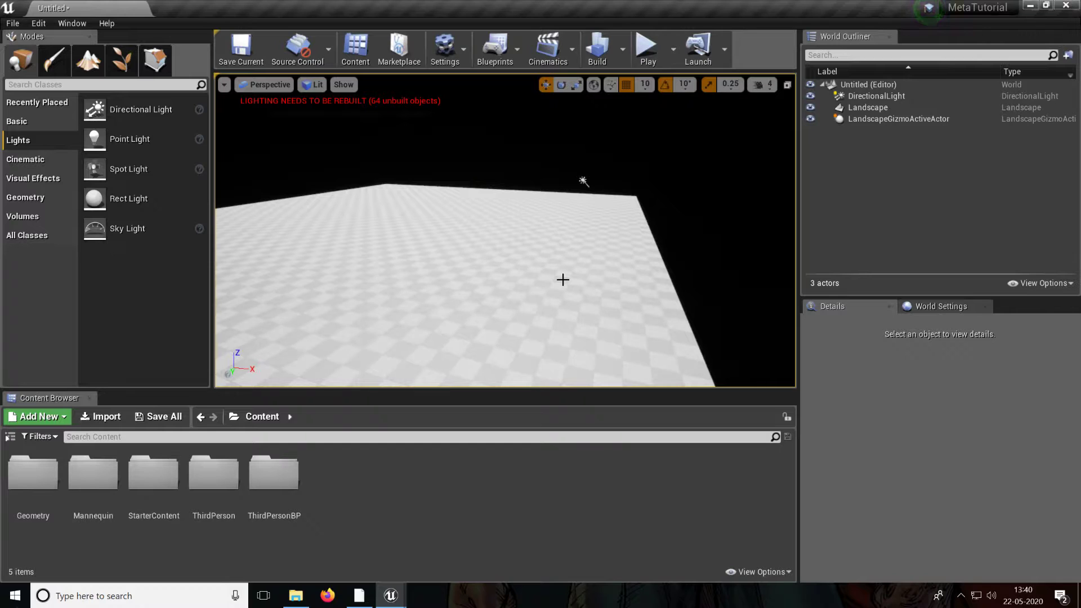
right_click(860, 171)
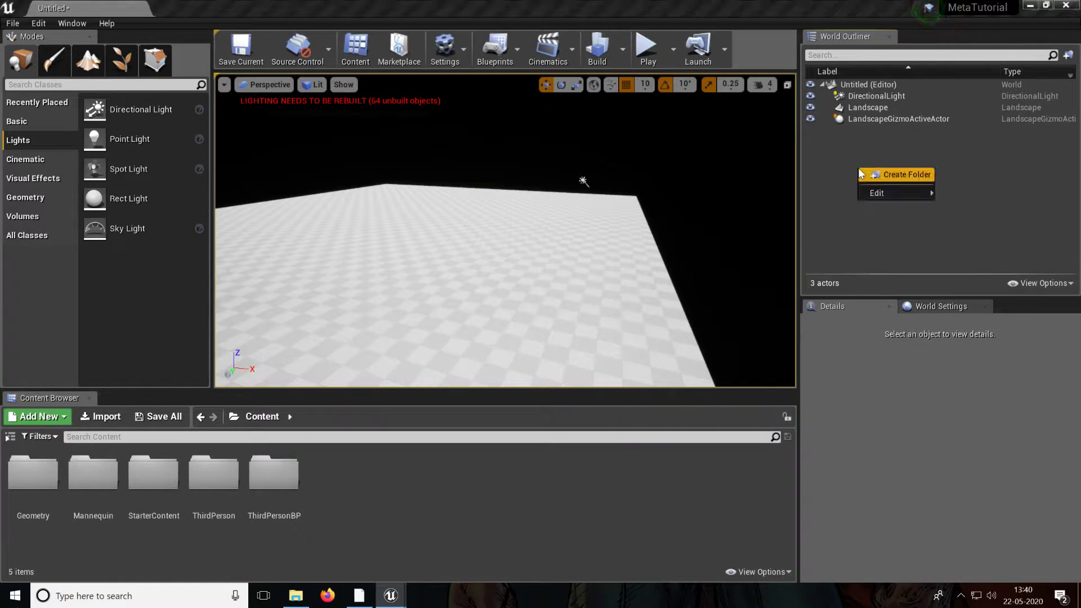
click(935, 178)
text(Lighting)
key(Return)
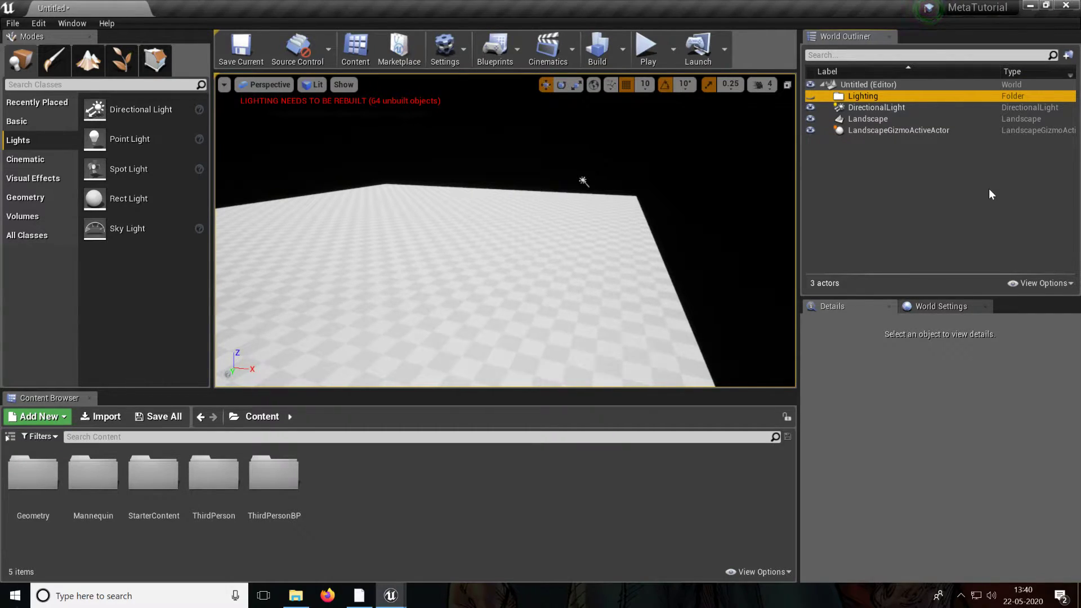
Move the DirectionalLight actor into the Lighting folder and check the folder's contents
click(877, 109)
drag(878, 111, 878, 99)
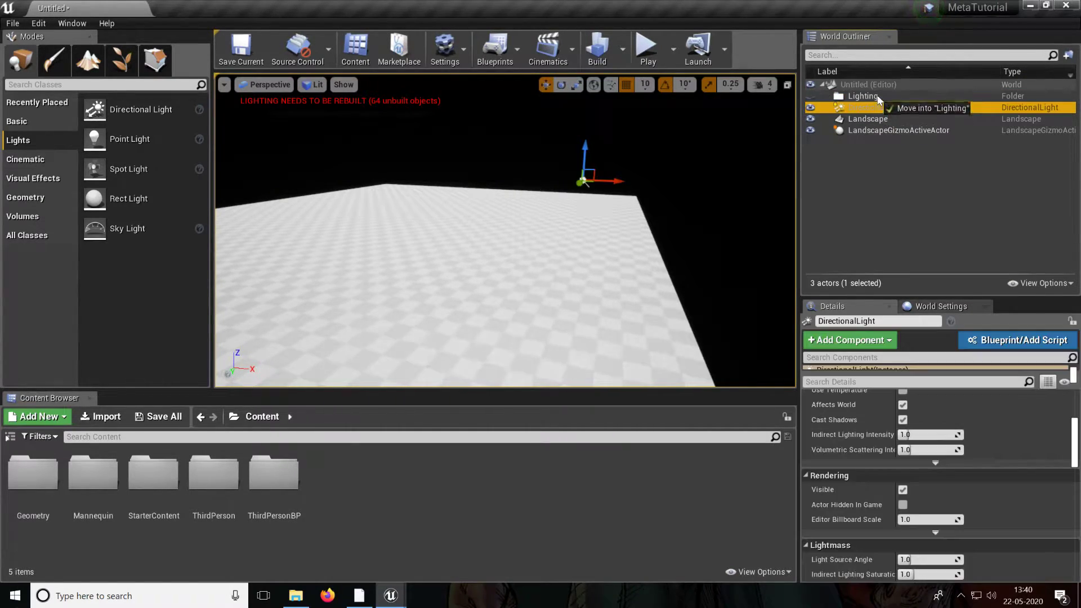
click(831, 96)
click(829, 96)
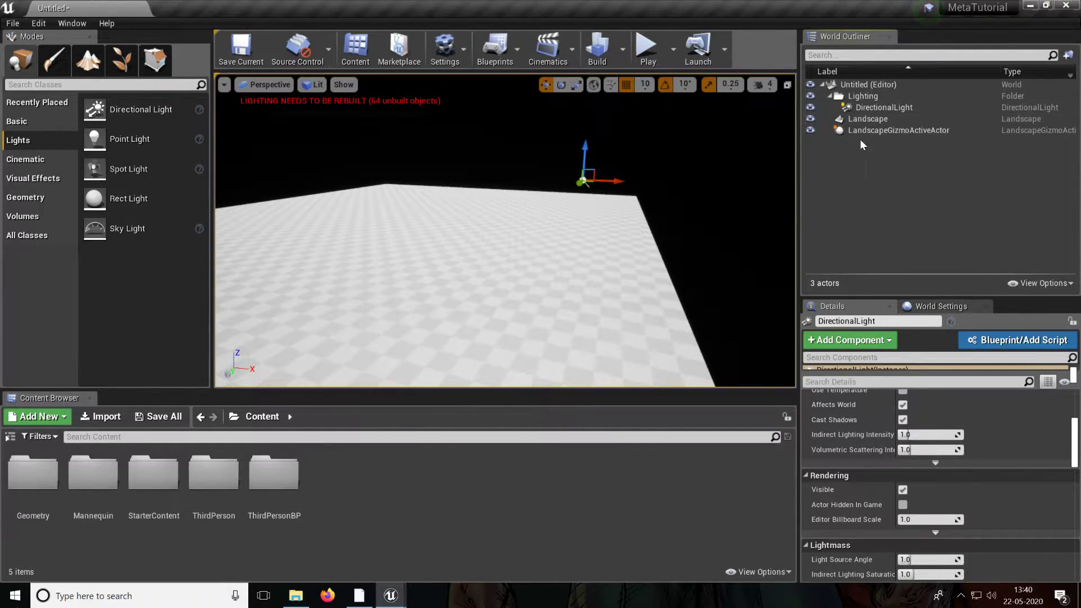
Set the directional light's intensity to about 11.38 lux and view its light color options without changing them
click(876, 107)
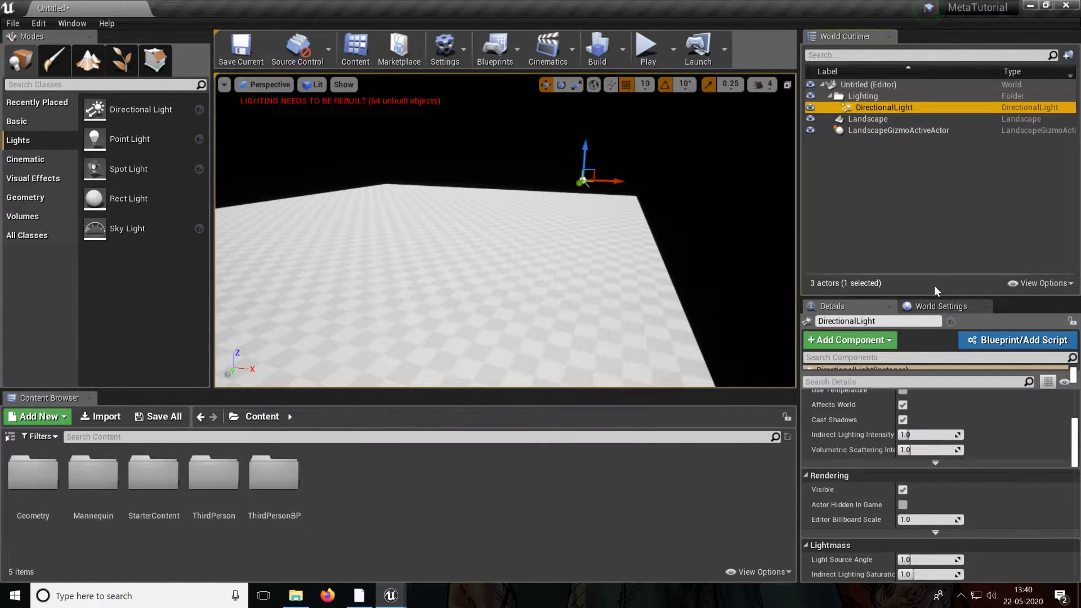
scroll(899, 488, up, 5)
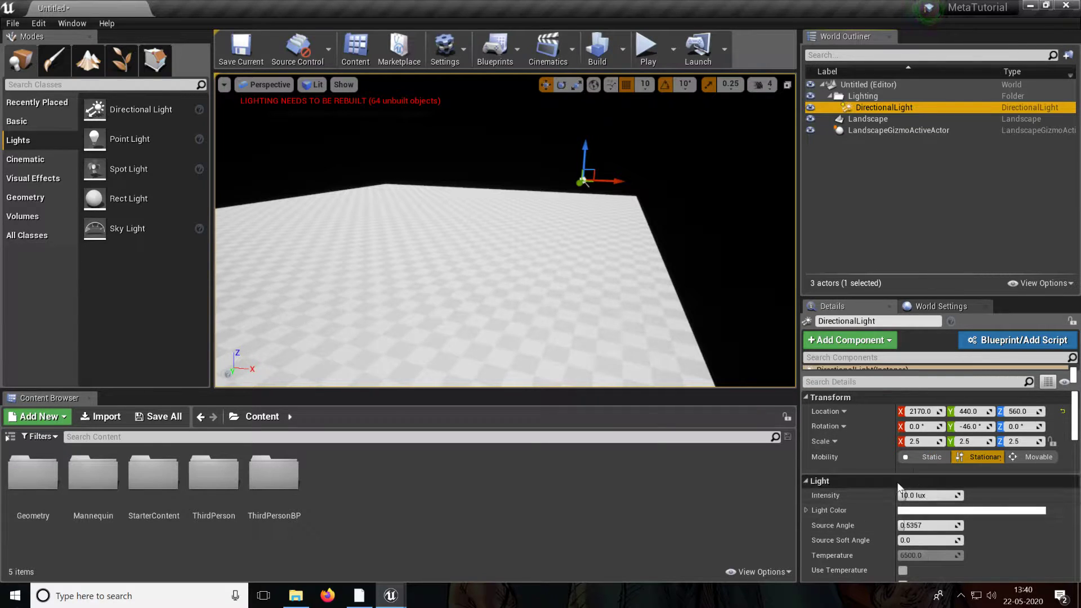
scroll(858, 460, down, 3)
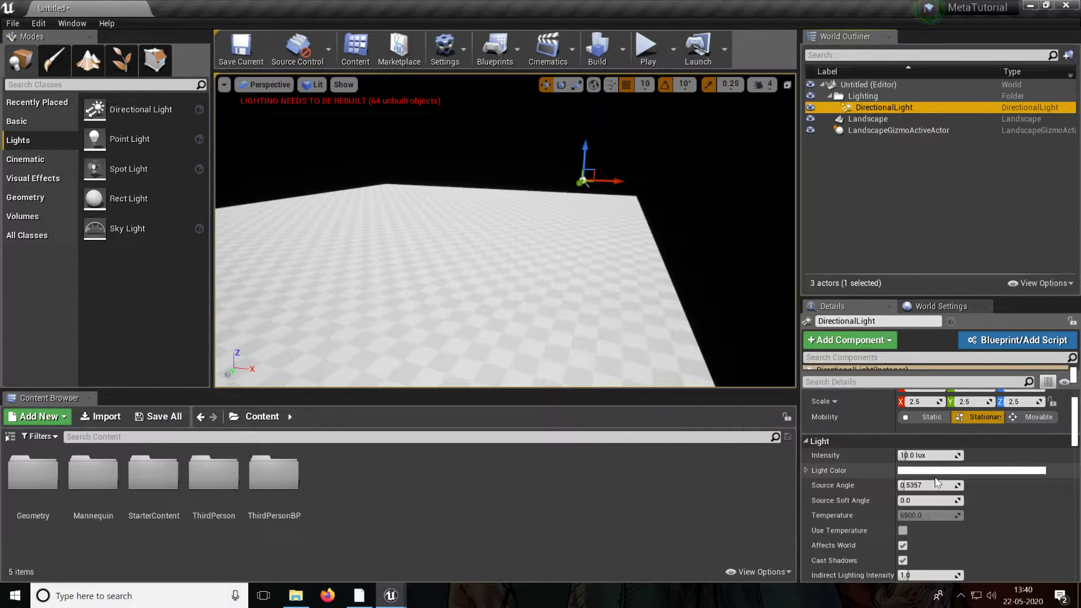
mouse_move(895, 455)
mouse_down()
mouse_move(917, 455)
mouse_move(884, 455)
mouse_move(920, 455)
mouse_move(903, 455)
mouse_up()
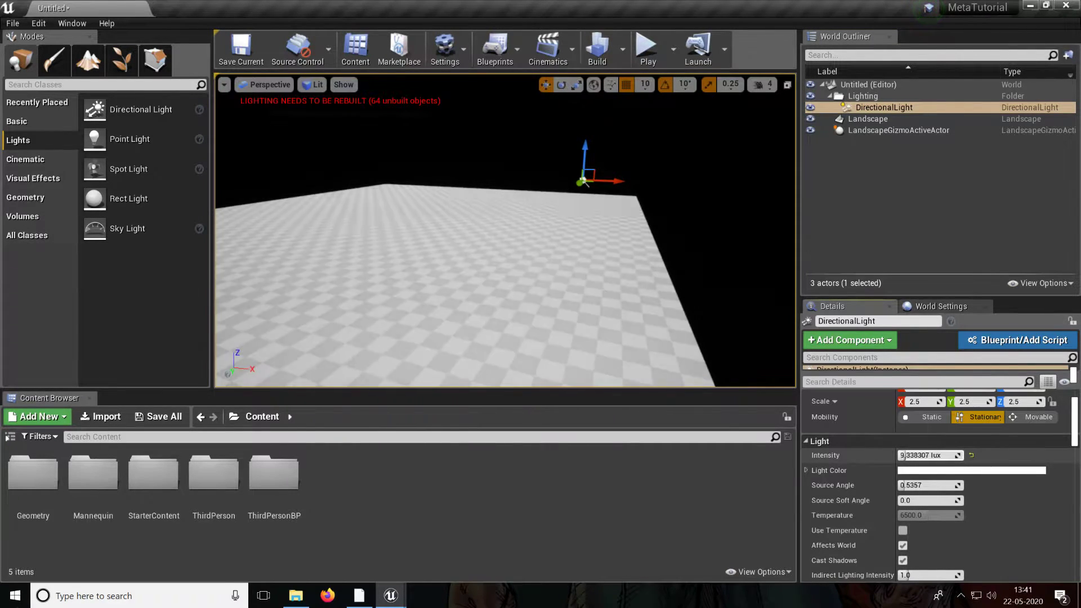
click(957, 470)
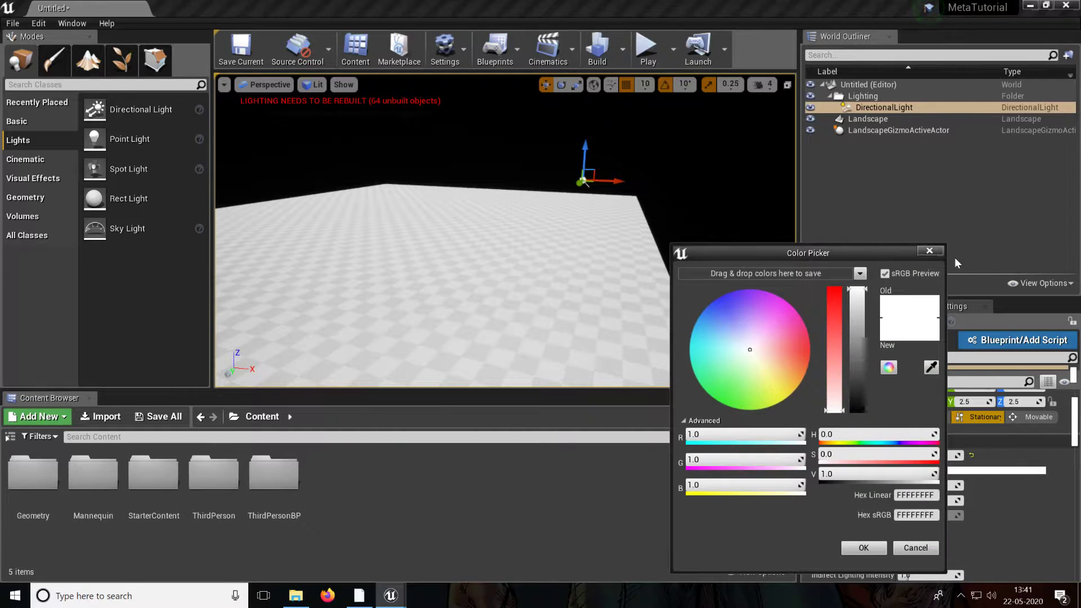
click(930, 250)
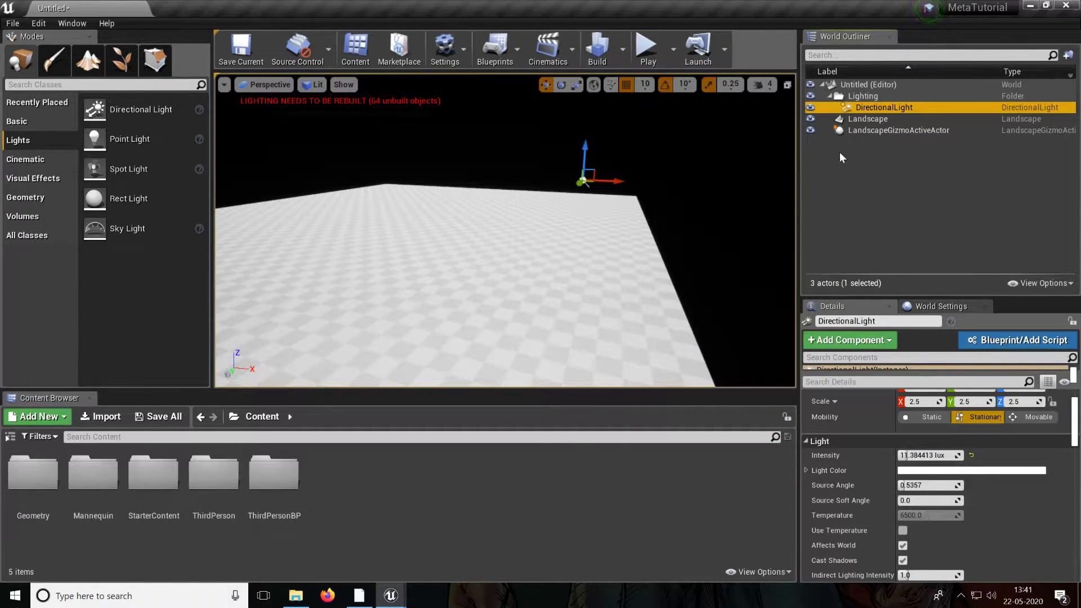
Find the BP_Sky_Sphere actor by searching for sky and place it in the level at about X 2110, Y 2150, Z 690
click(82, 85)
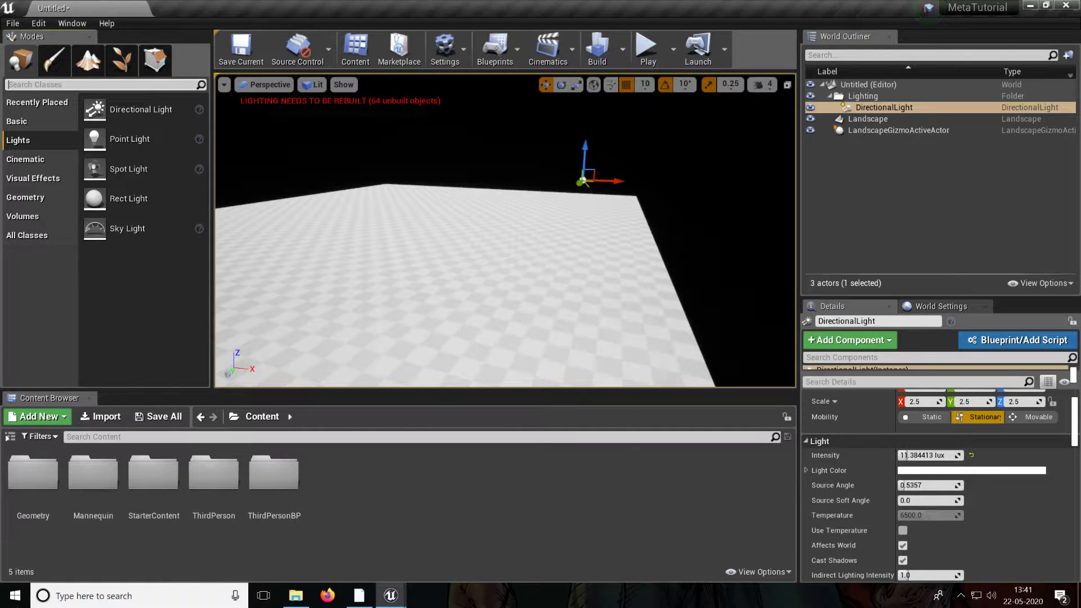
text(sky)
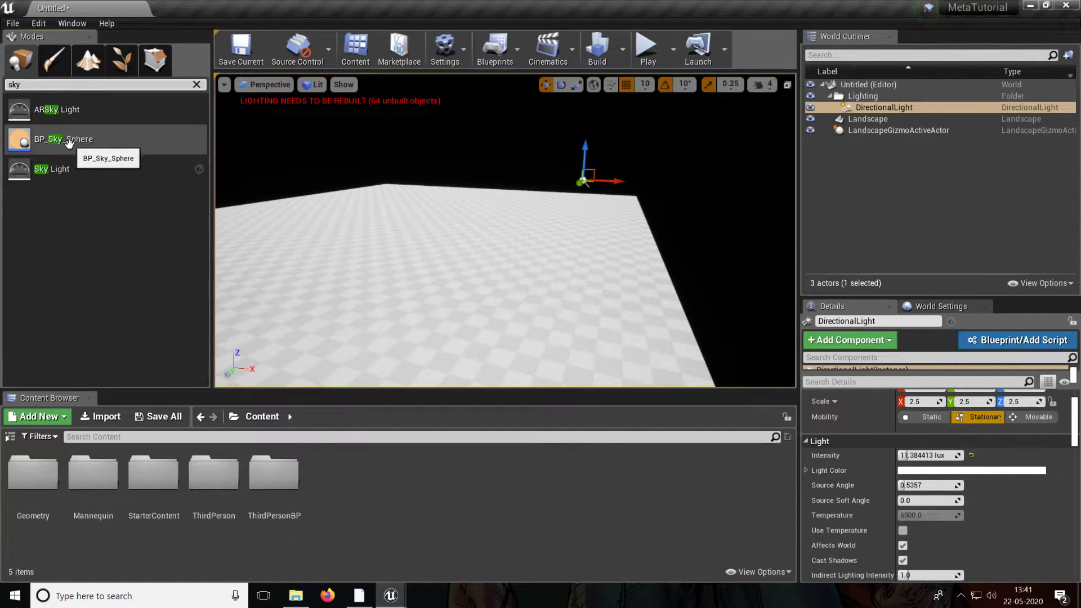
drag(64, 141, 391, 176)
drag(494, 187, 494, 188)
right_drag(513, 225, 552, 316)
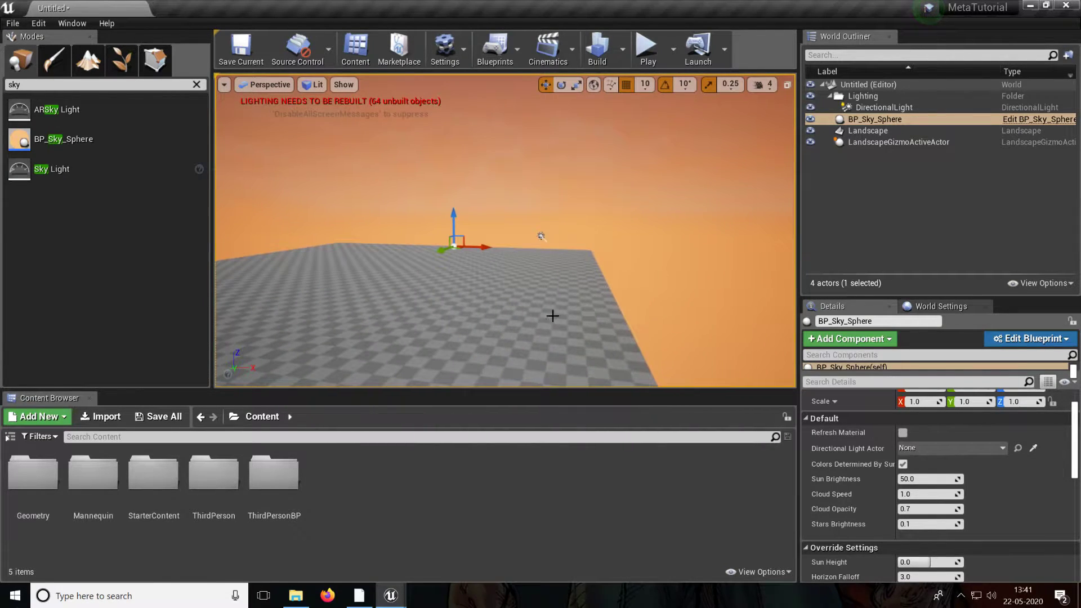
Assign DirectionalLight as the sky sphere's Directional Light Actor and look at the sun in the sky
click(892, 119)
scroll(1009, 427, up, 2)
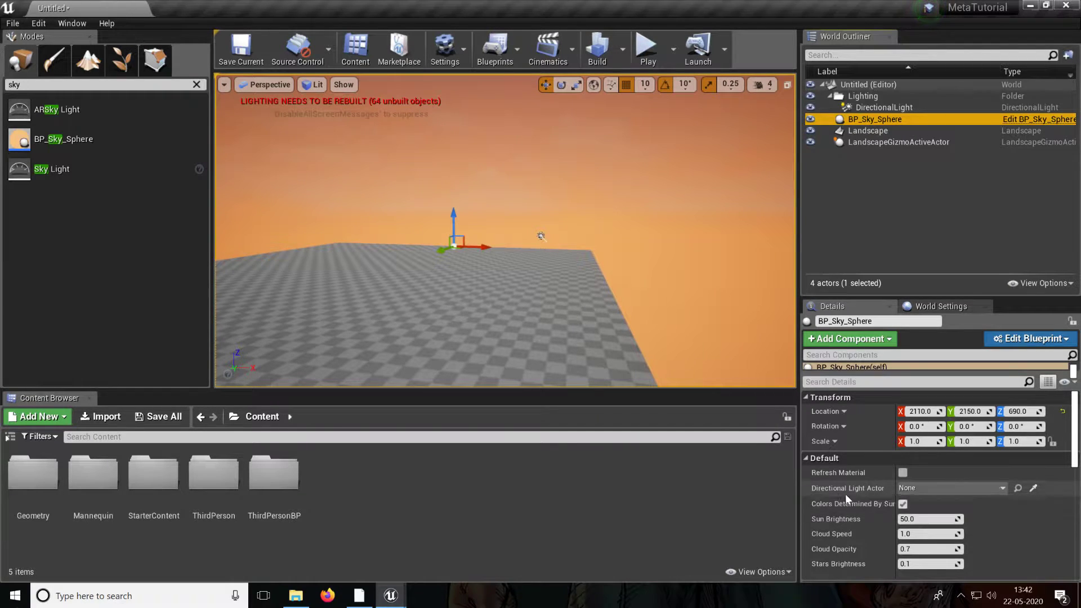
click(927, 491)
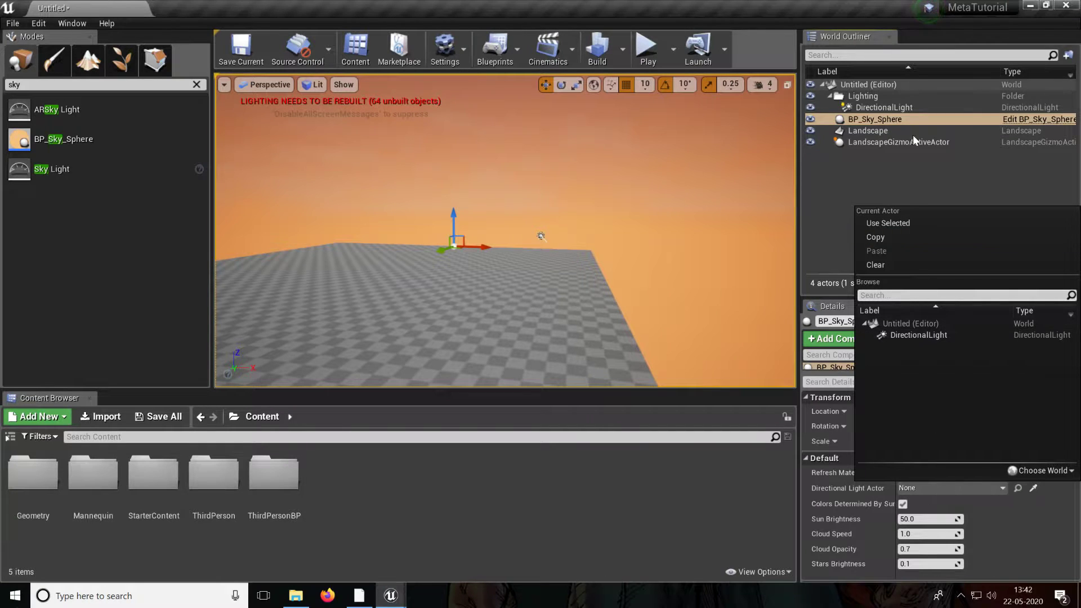
click(919, 335)
right_drag(546, 308, 789, 250)
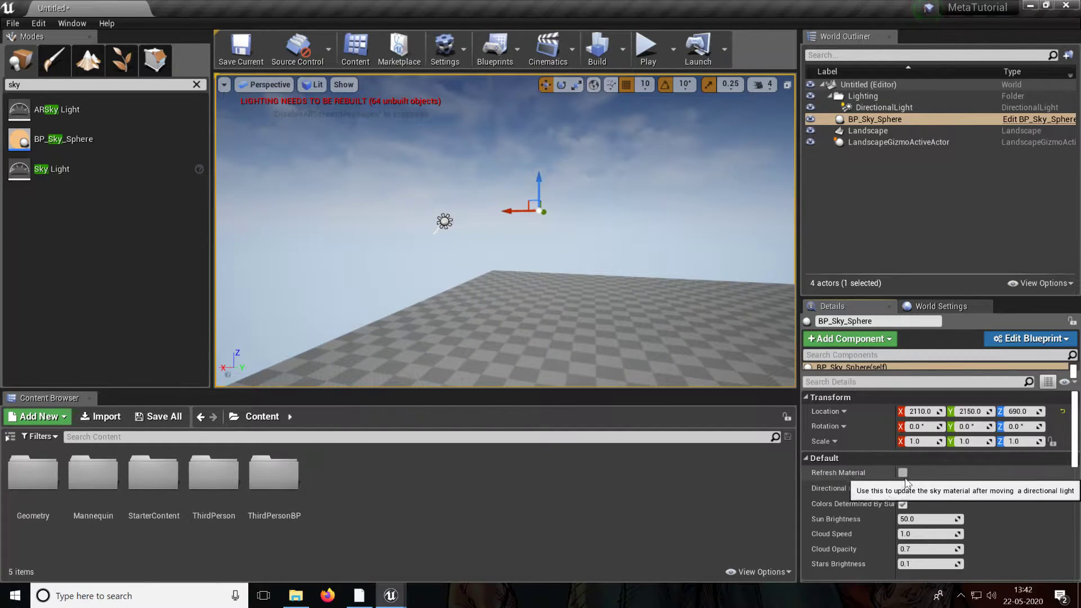
right_drag(619, 237, 671, 321)
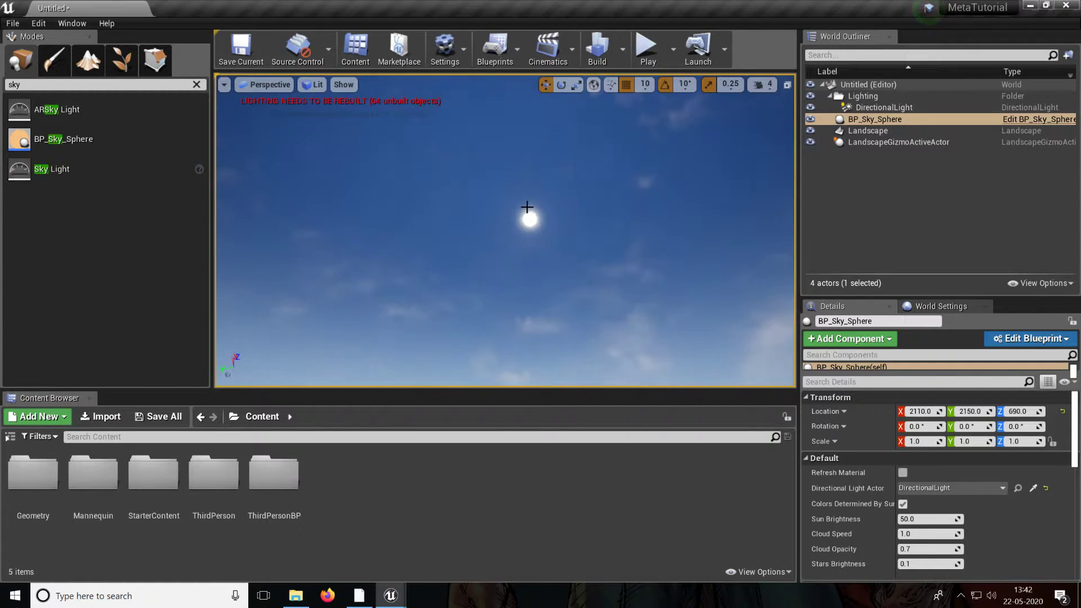
right_drag(569, 233, 659, 236)
right_drag(507, 359, 601, 264)
Rotate the directional light to about -100° around Z and move it along Y to about -270
click(884, 107)
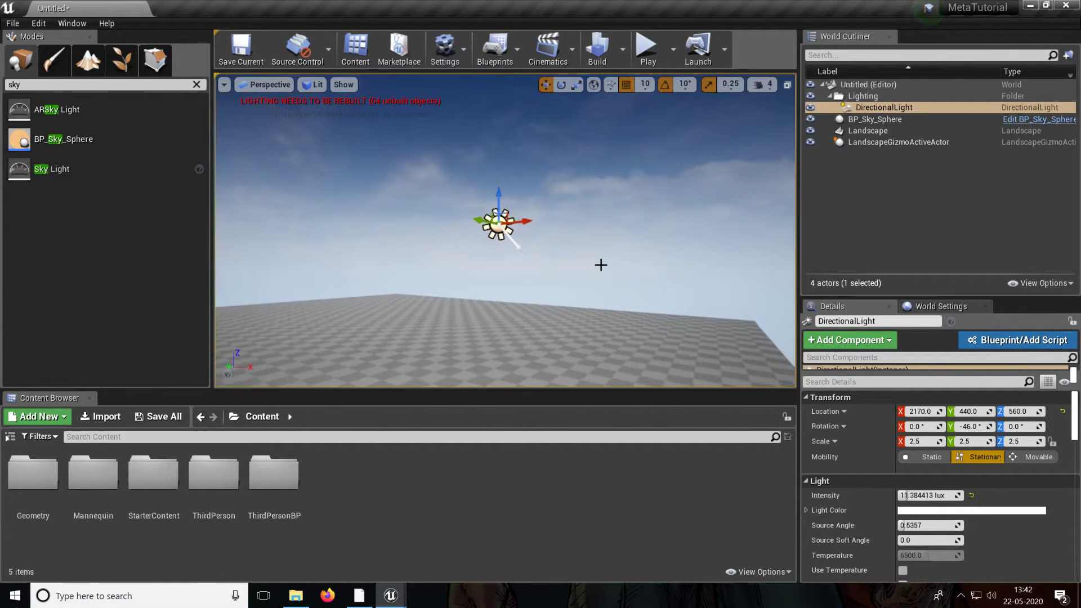
click(562, 85)
right_drag(648, 316, 691, 286)
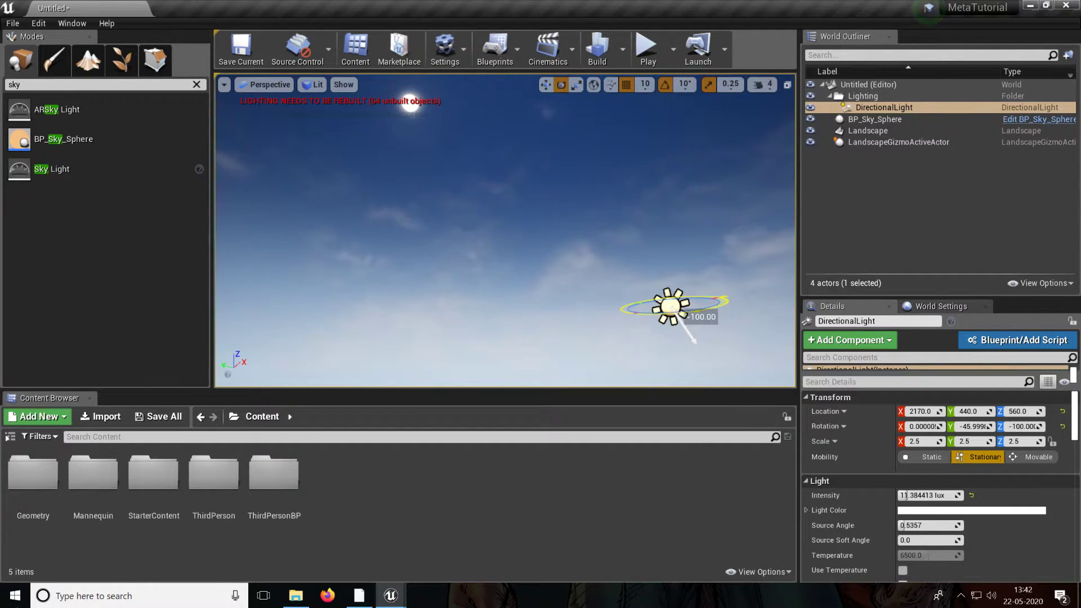
key(f)
key(w)
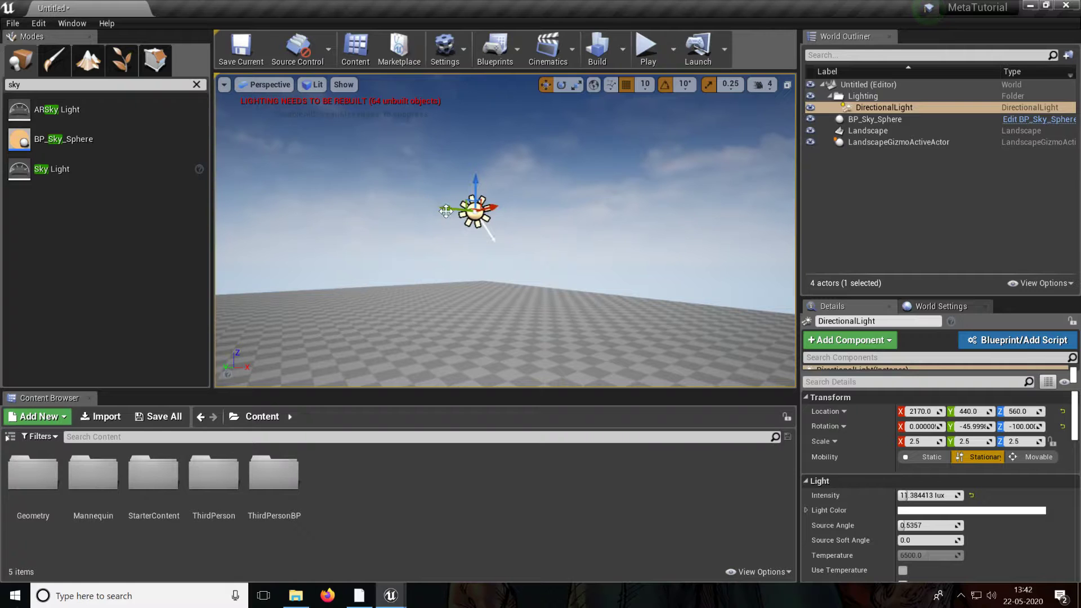
drag(446, 210, 566, 221)
right_drag(657, 268, 614, 186)
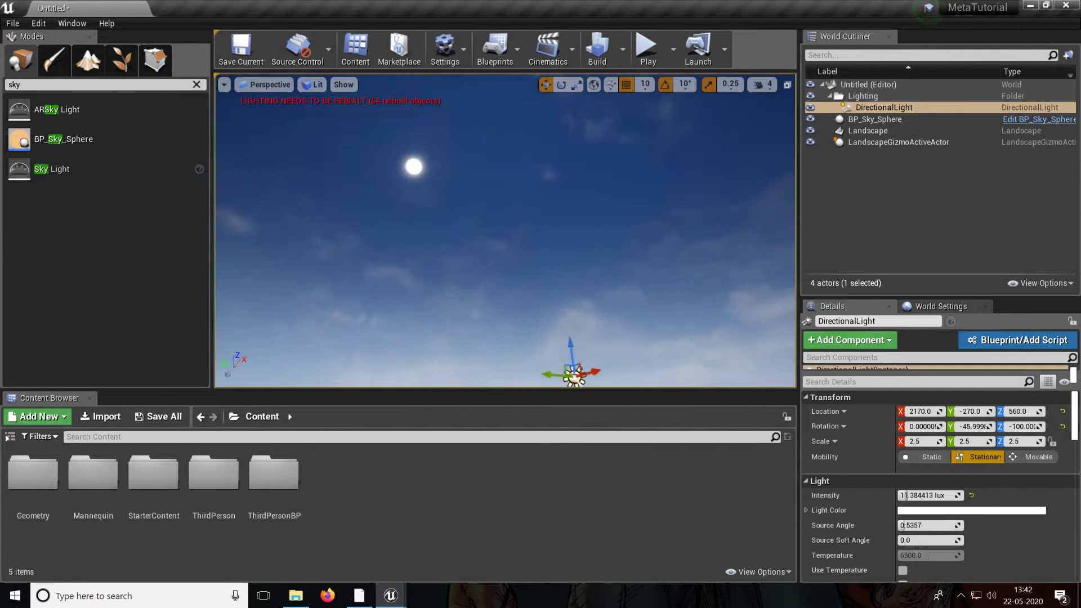
Refresh the sky sphere's material to match the rotated light and look around the sky for the sun's position
click(901, 120)
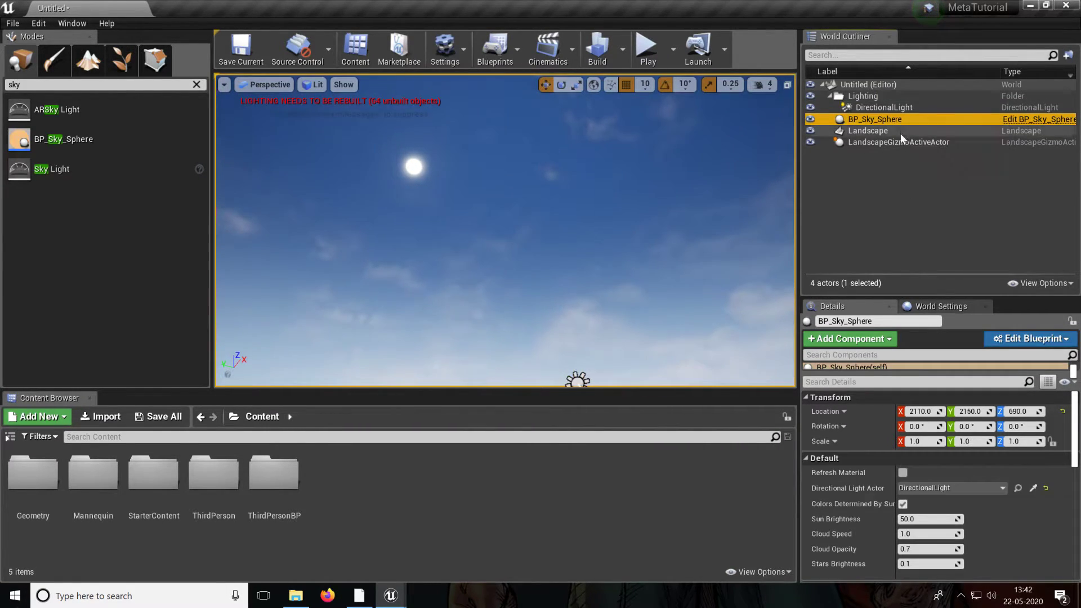
click(902, 473)
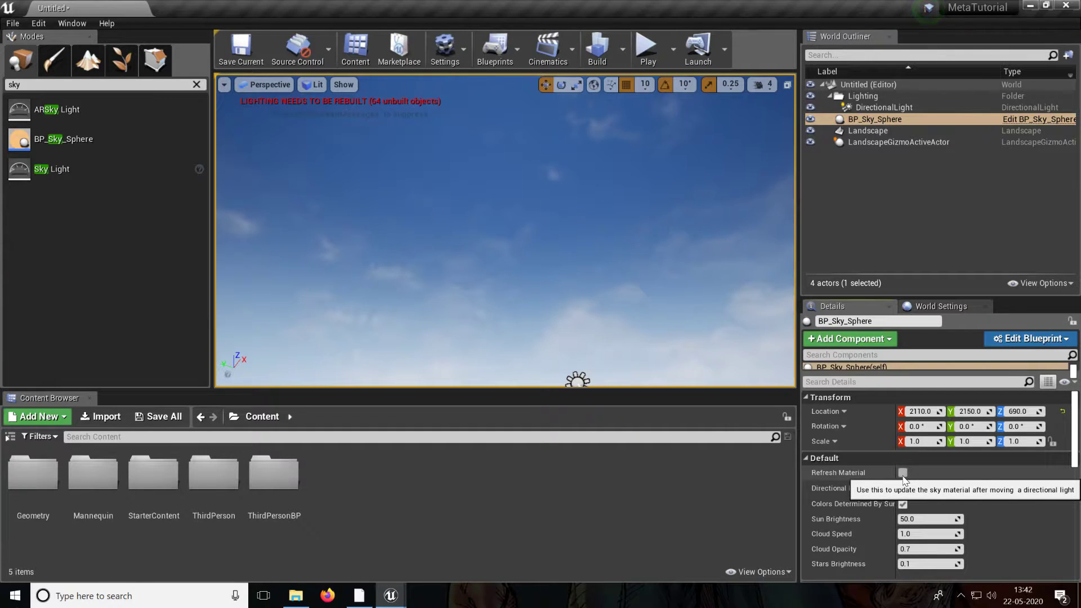
right_drag(505, 231, 641, 295)
key(s)
key(s)
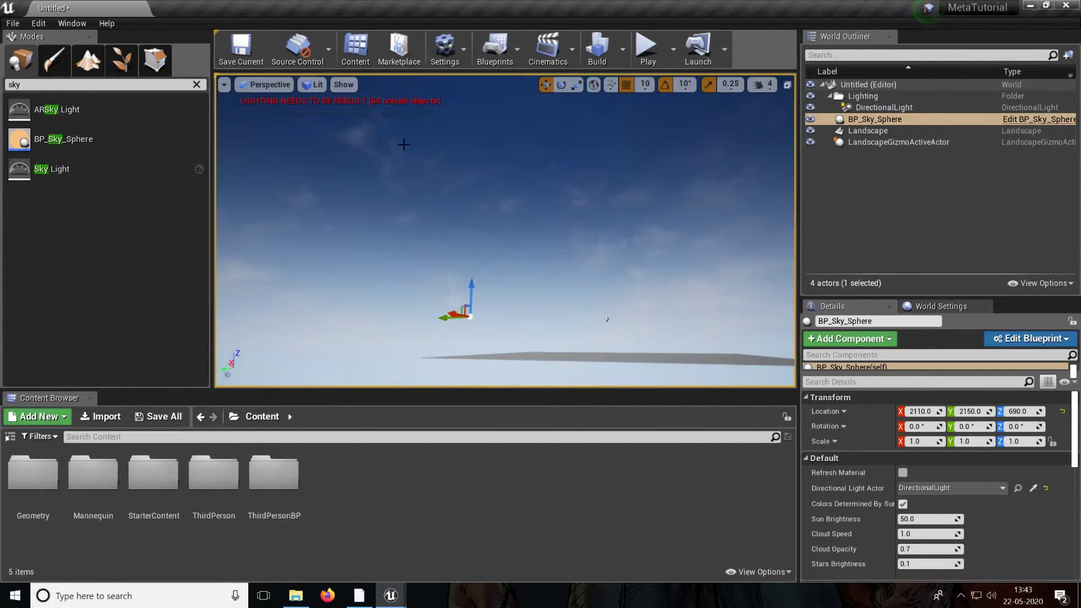
right_drag(649, 323, 754, 346)
key(w)
key(w)
right_drag(505, 231, 617, 263)
right_drag(542, 188, 597, 202)
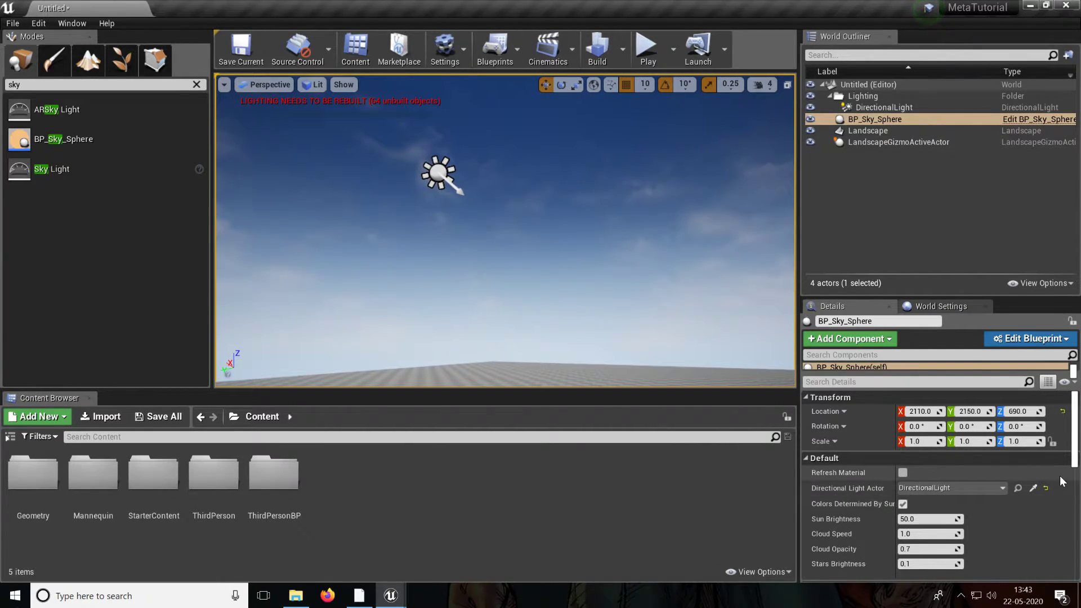
mouse_move(753, 302)
right_down()
mouse_move(752, 338)
mouse_move(752, 293)
right_up()
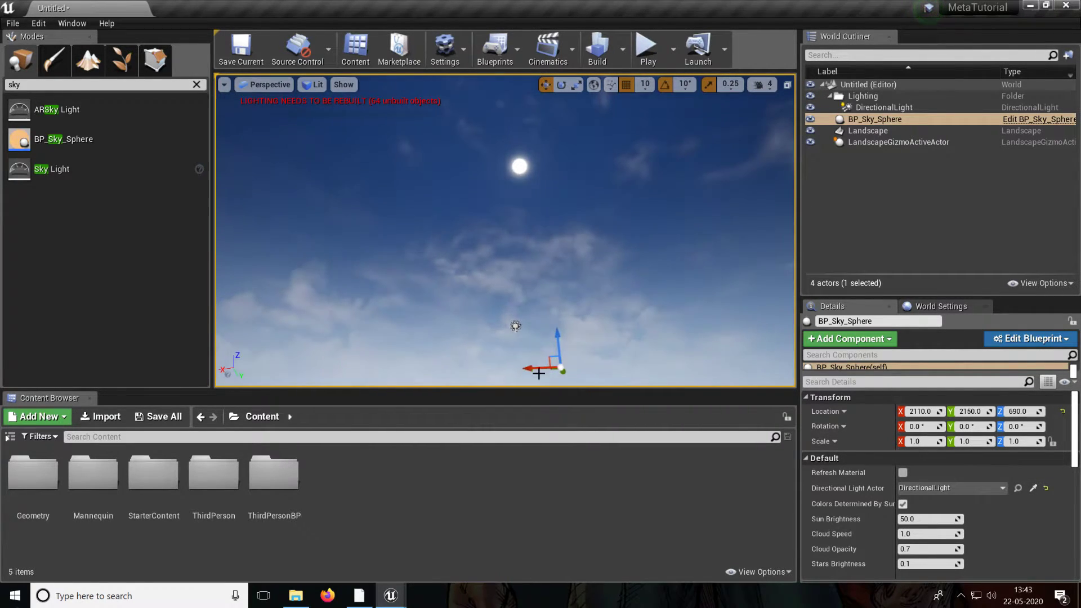
Clear the class search and place a Sky Light above the landscape at about X 1800, Y -1230, Z 410
click(197, 84)
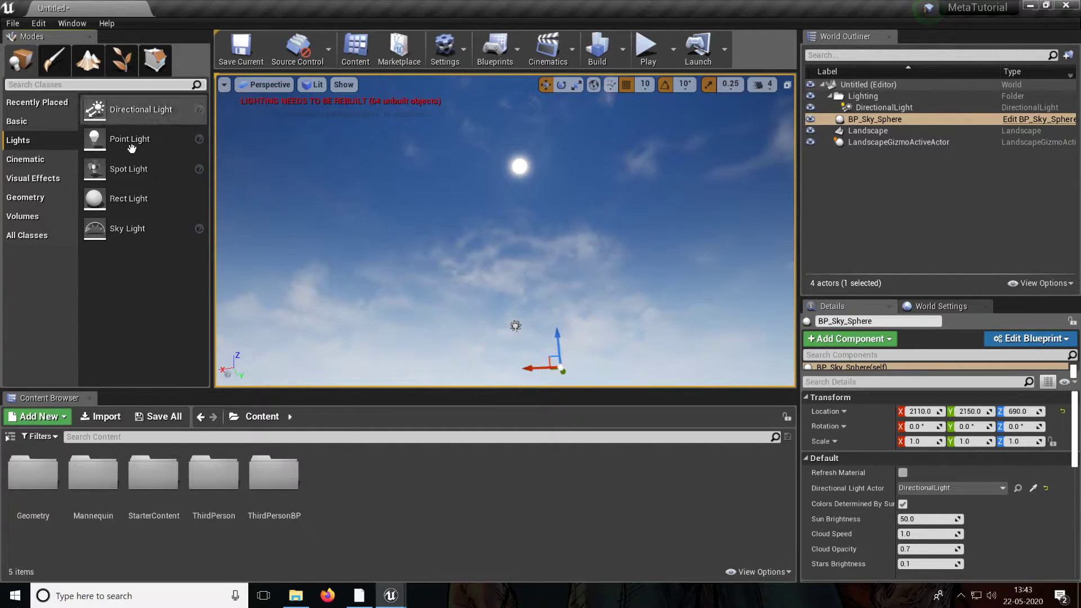
drag(169, 228, 580, 270)
mouse_move(684, 326)
right_down()
mouse_move(698, 383)
mouse_move(690, 405)
mouse_move(777, 366)
mouse_move(786, 315)
mouse_move(746, 360)
mouse_move(788, 332)
mouse_move(684, 337)
right_up()
key(s)
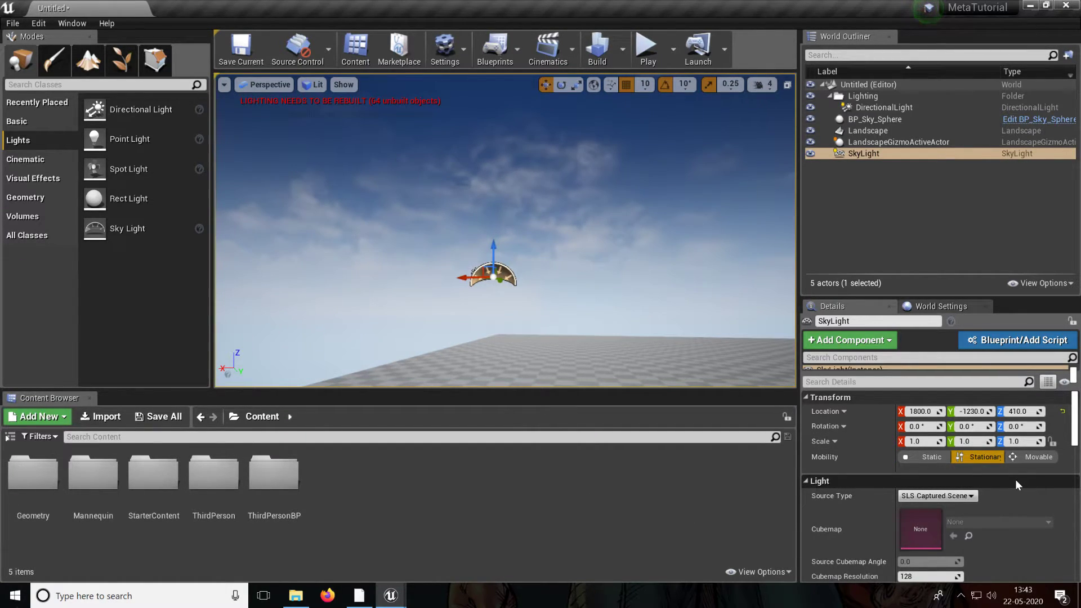
right_drag(618, 234, 582, 217)
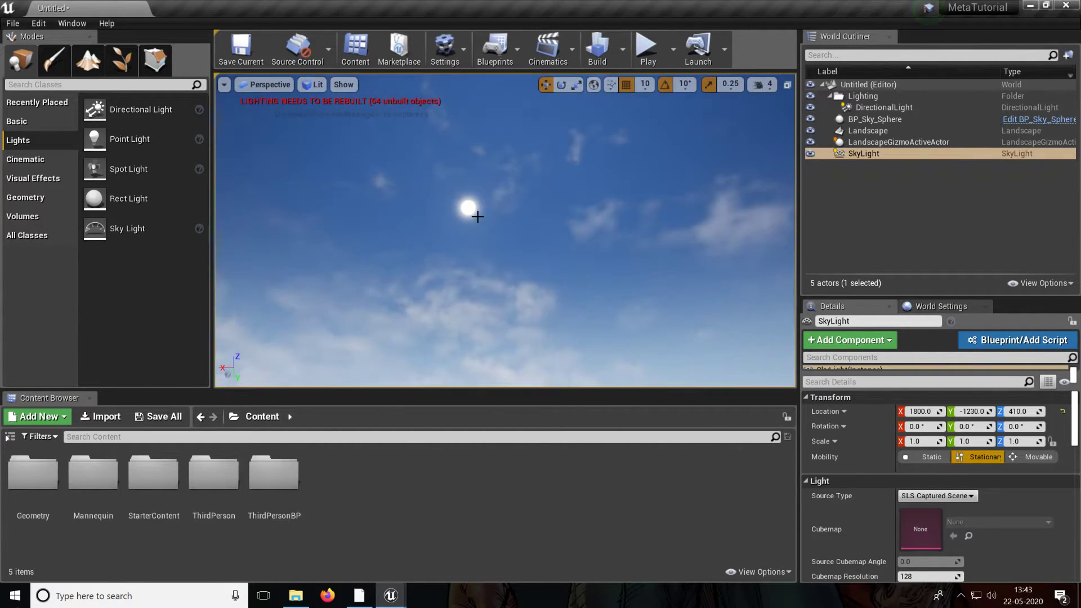
right_drag(478, 217, 380, 106)
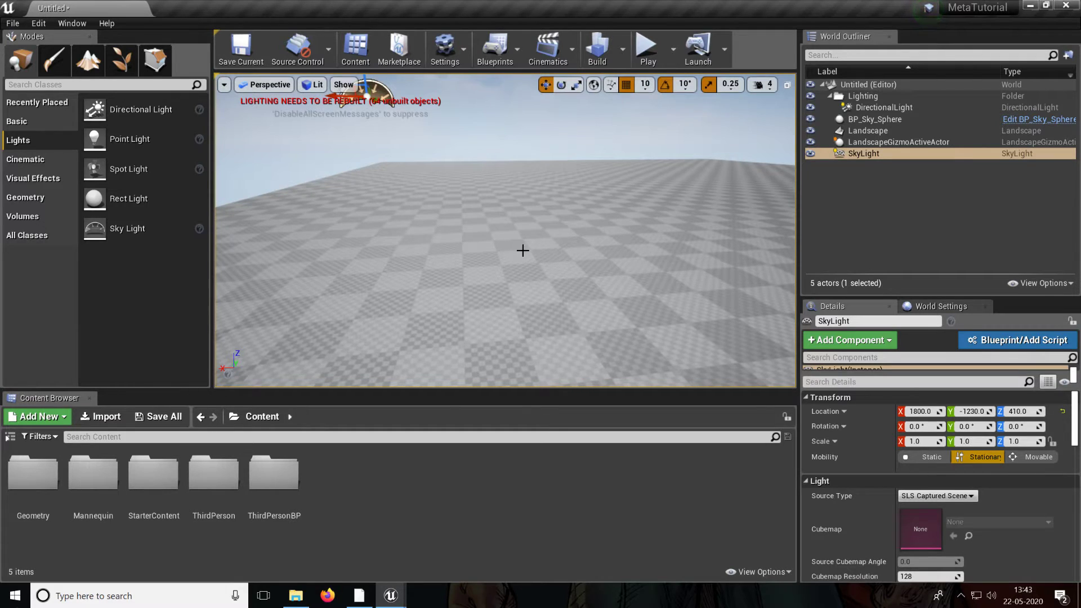
key(f)
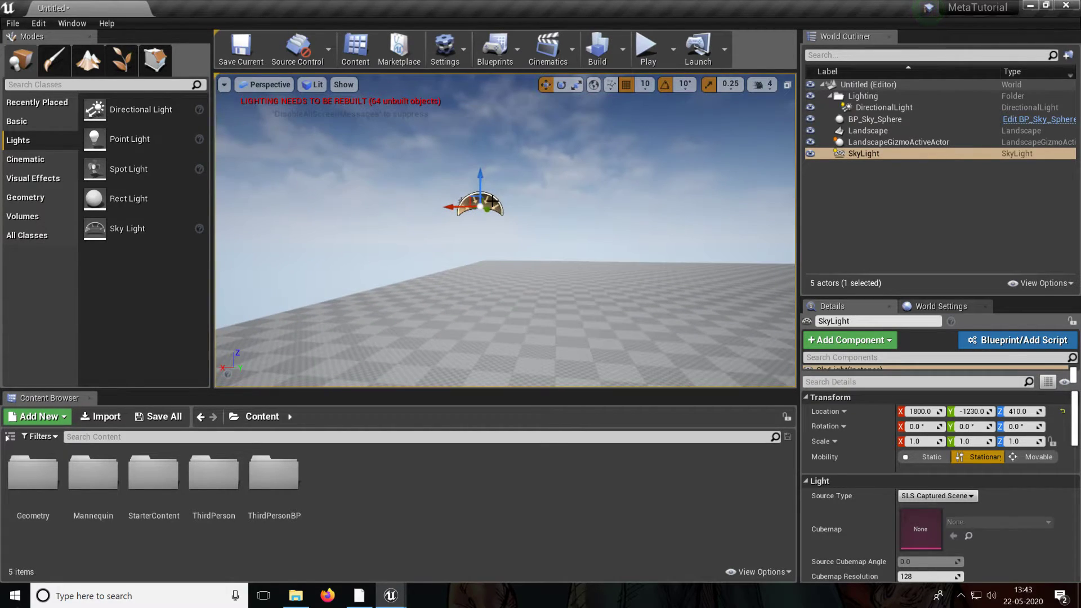
Move the SkyLight actor into the Lighting folder, keep its name and deselect it
click(870, 154)
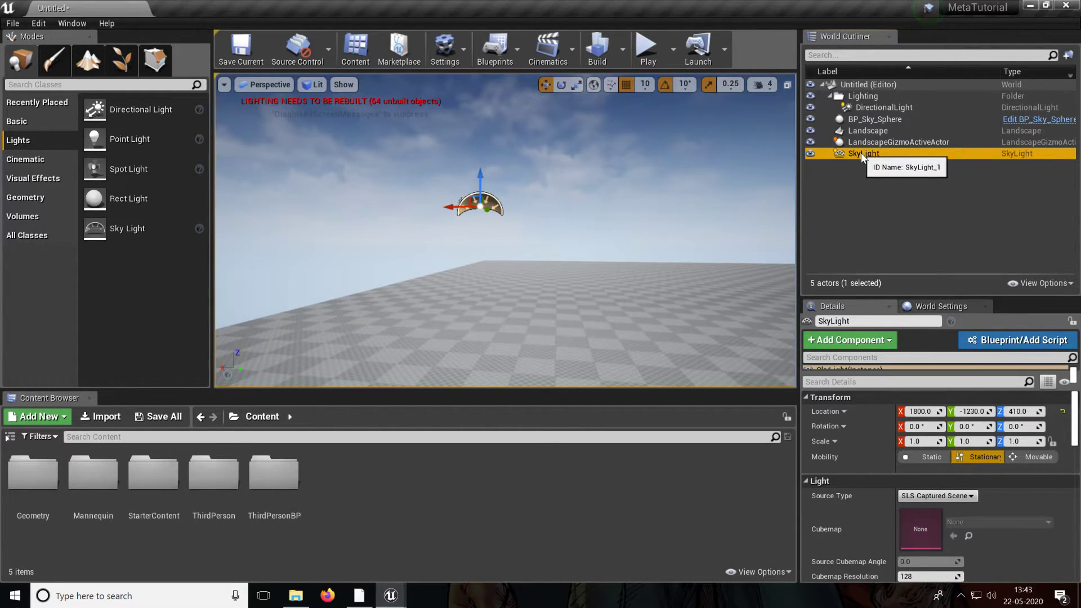
drag(861, 153, 879, 96)
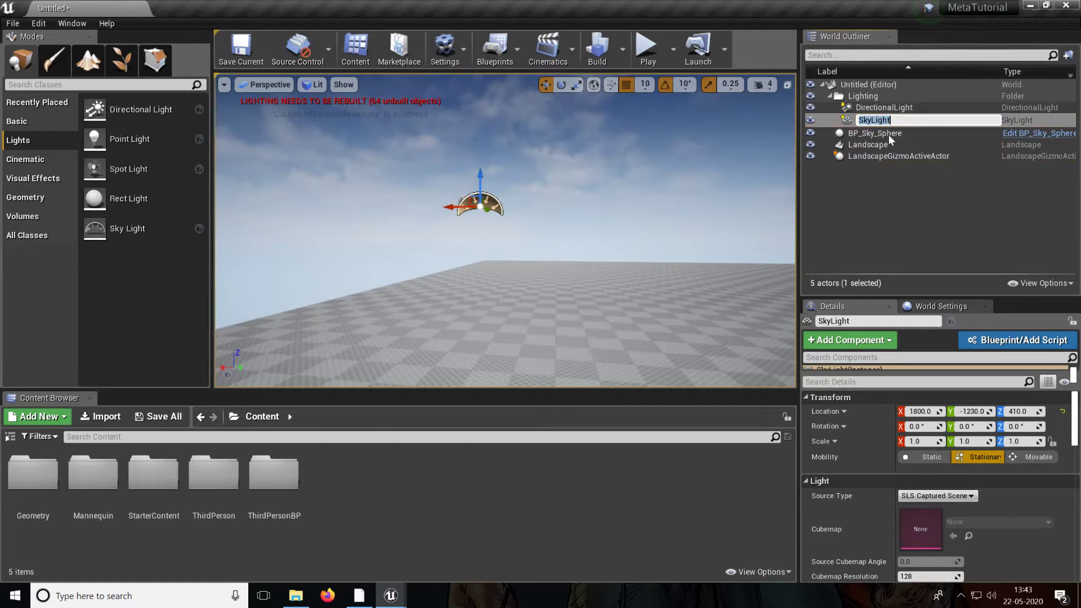
click(925, 182)
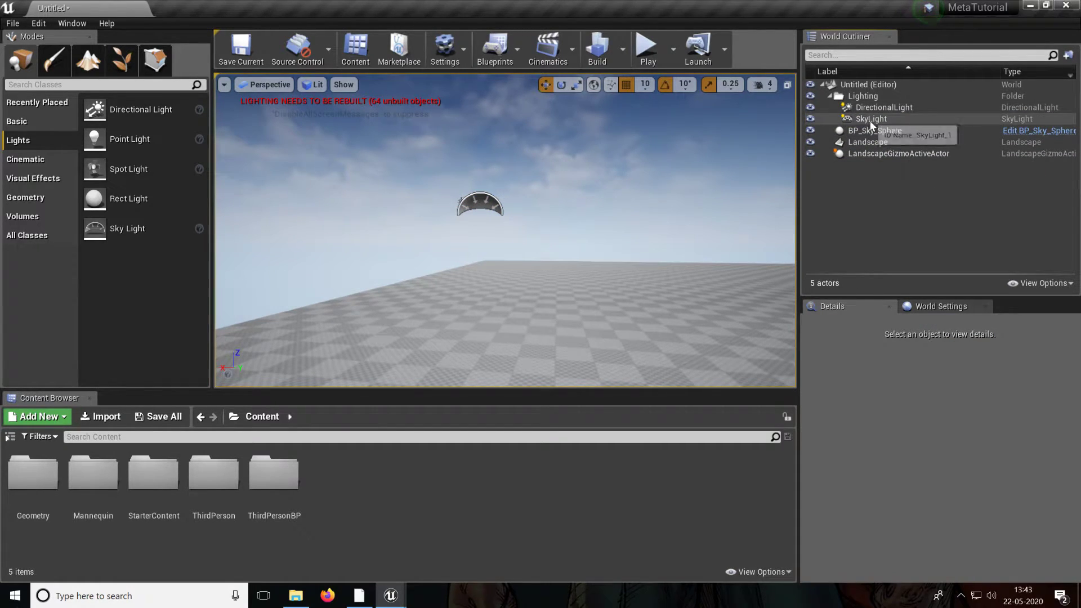
Move the BP_Sky_Sphere actor into the Lighting folder and briefly play-test the level
drag(869, 131, 872, 96)
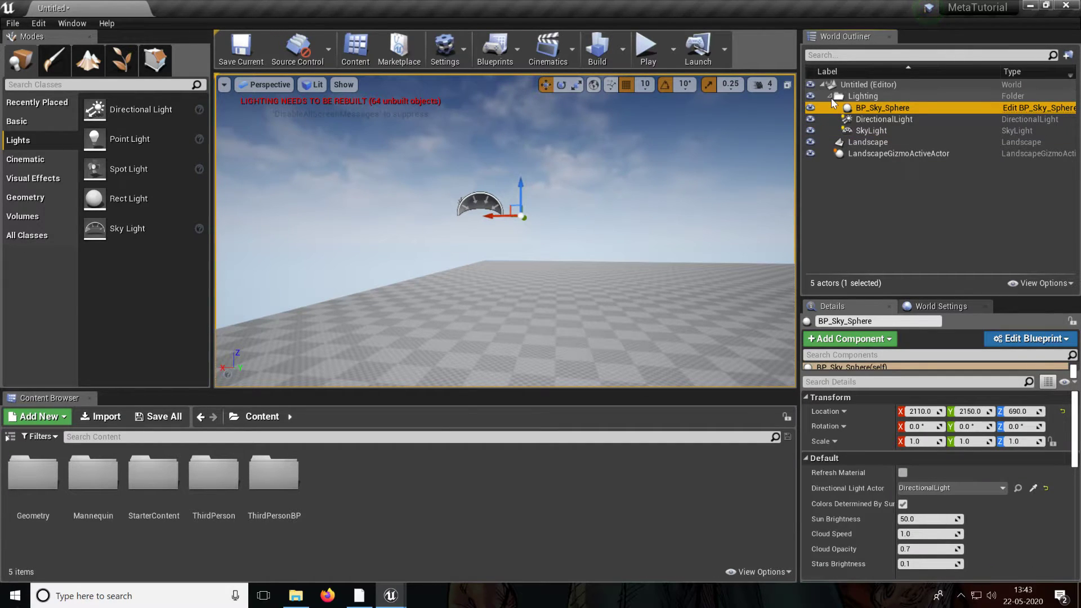
right_drag(683, 193, 733, 203)
click(647, 48)
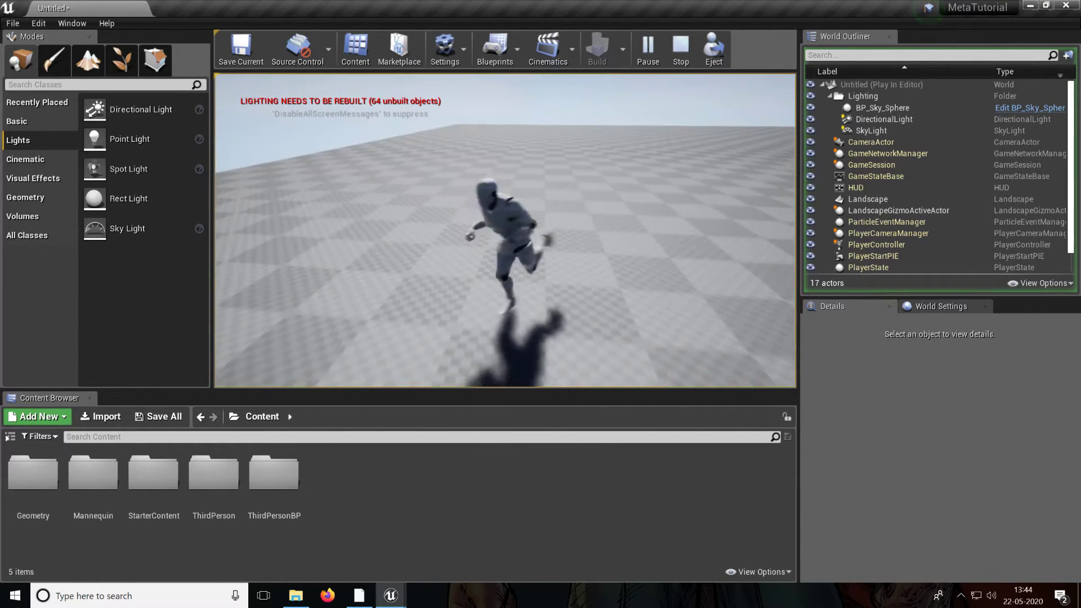
key(Escape)
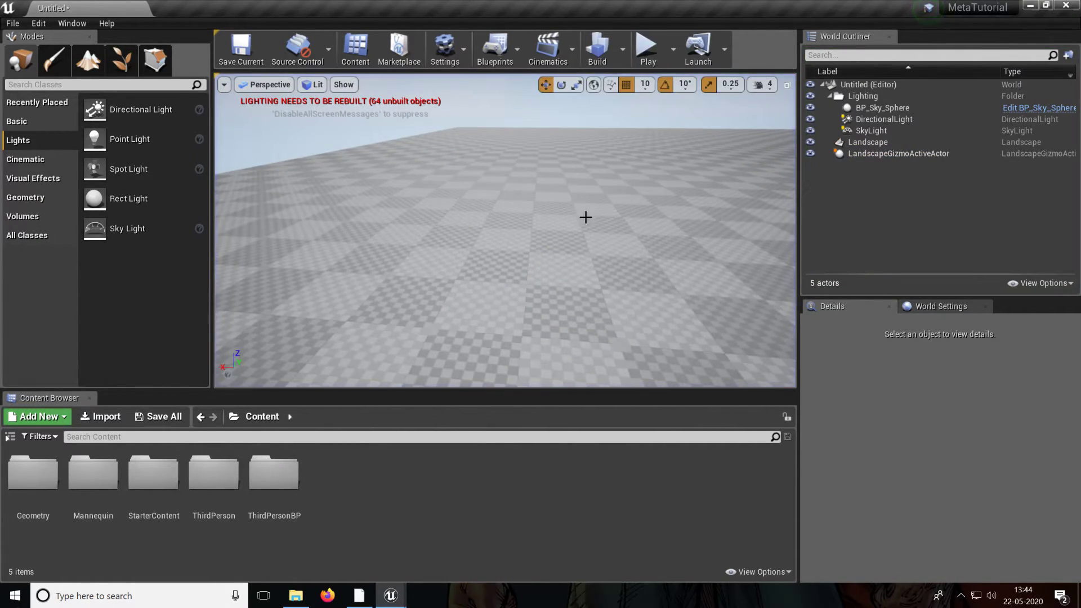
Select the landscape and browse the StarterContent Materials folder to the M_Ground_Grass material
right_drag(586, 218, 577, 244)
key(w)
right_drag(505, 259, 504, 287)
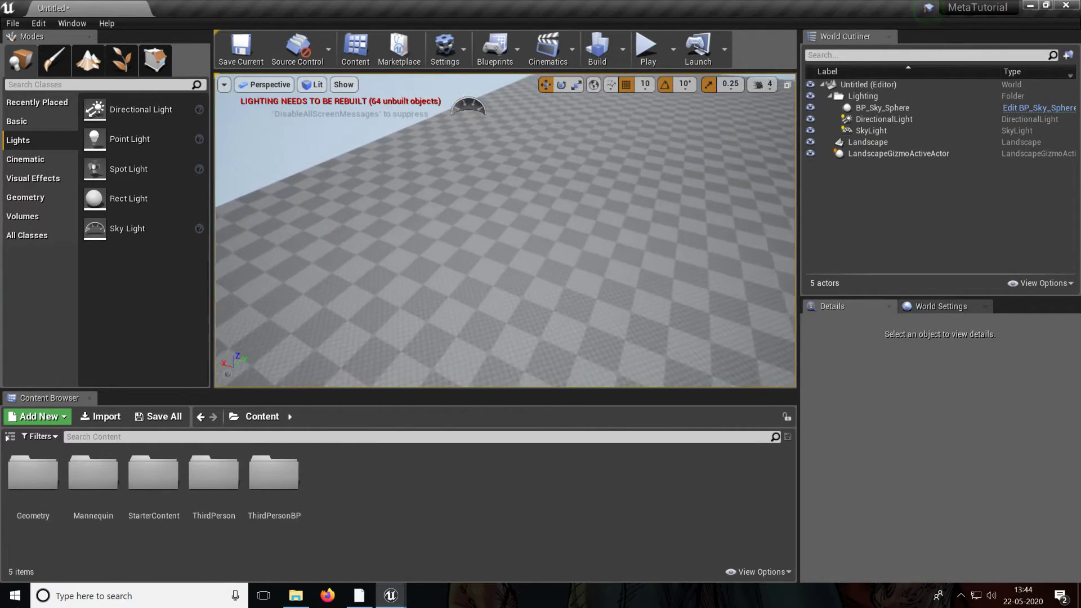
right_drag(456, 256, 457, 270)
right_drag(538, 286, 483, 273)
click(483, 273)
right_drag(552, 269, 583, 269)
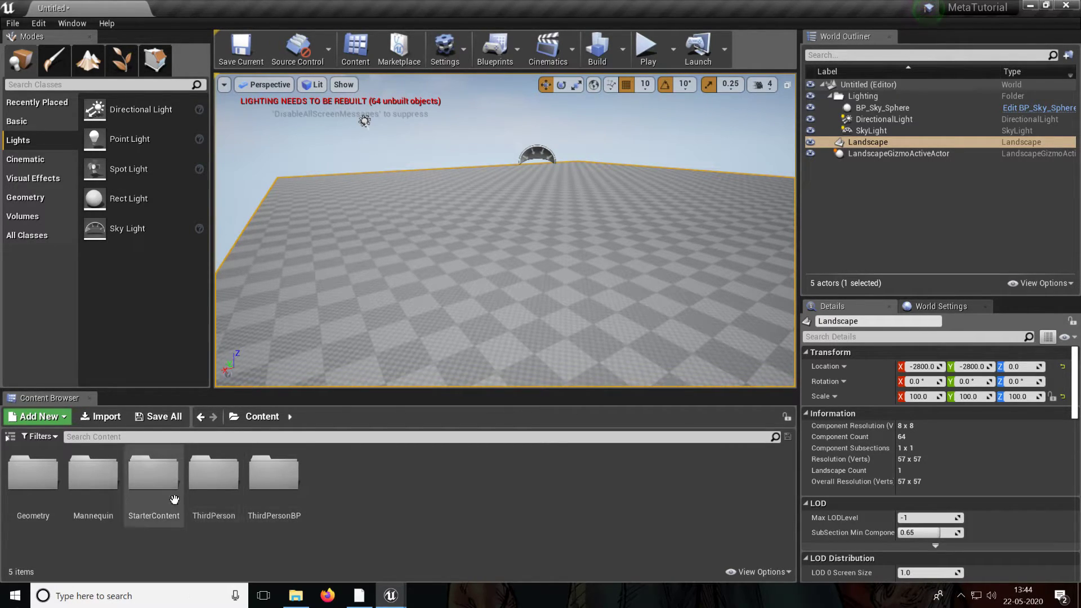
double_click(153, 473)
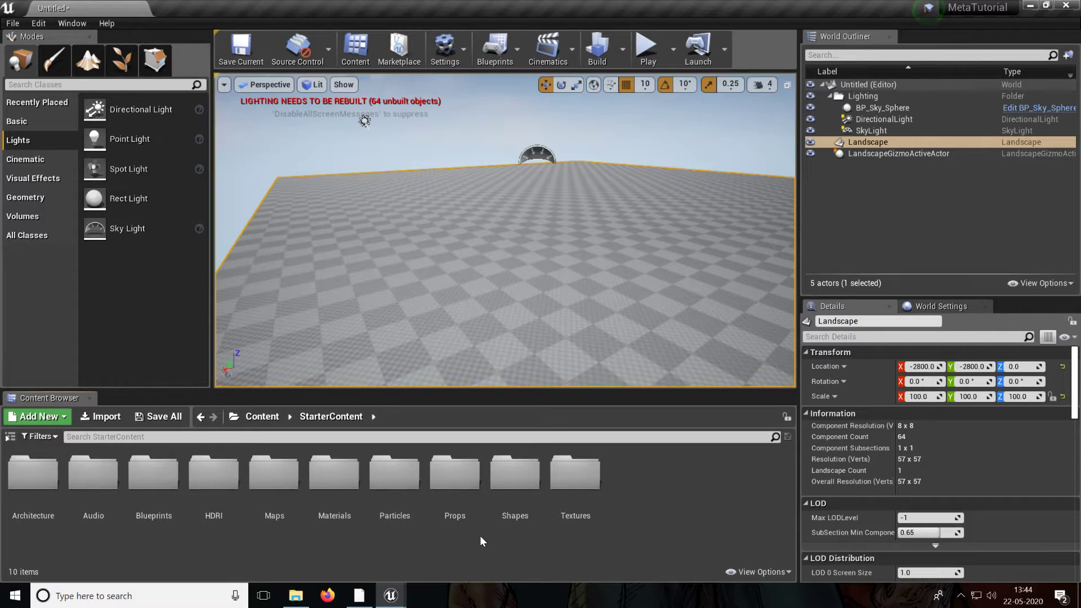
double_click(334, 473)
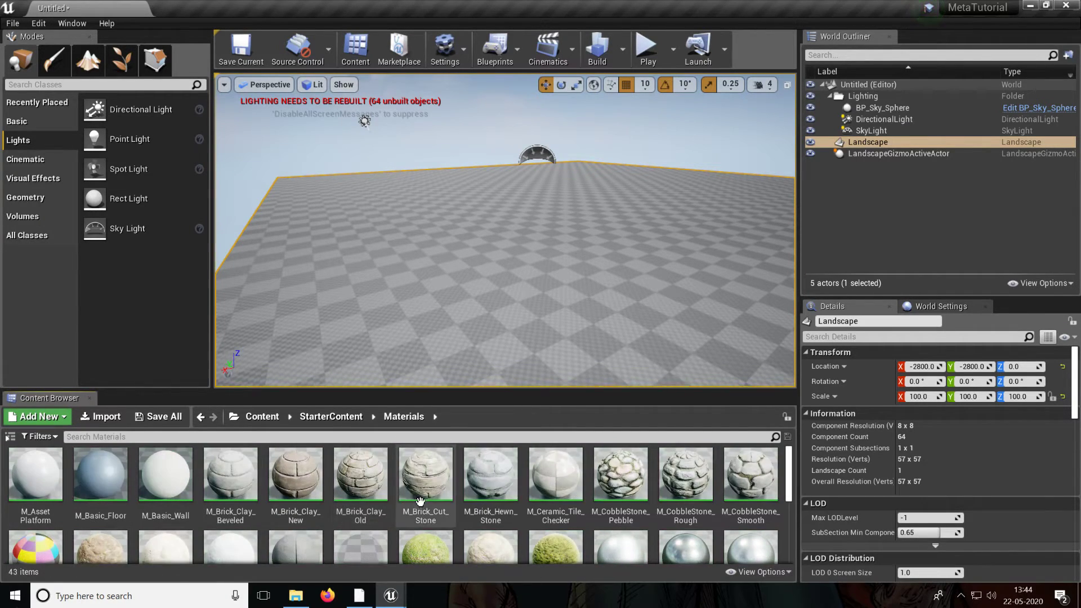
scroll(419, 499, down, 2)
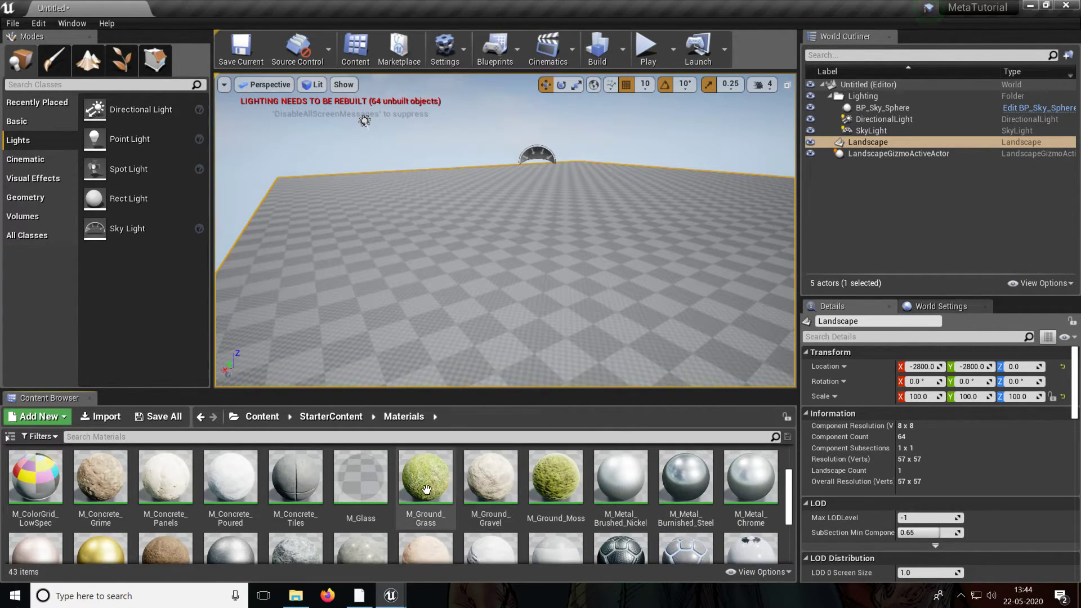
Assign M_Ground_Grass as the Landscape Material of the Landscape actor and inspect the textured ground
click(875, 144)
scroll(1016, 437, down, 3)
scroll(1017, 437, down, 5)
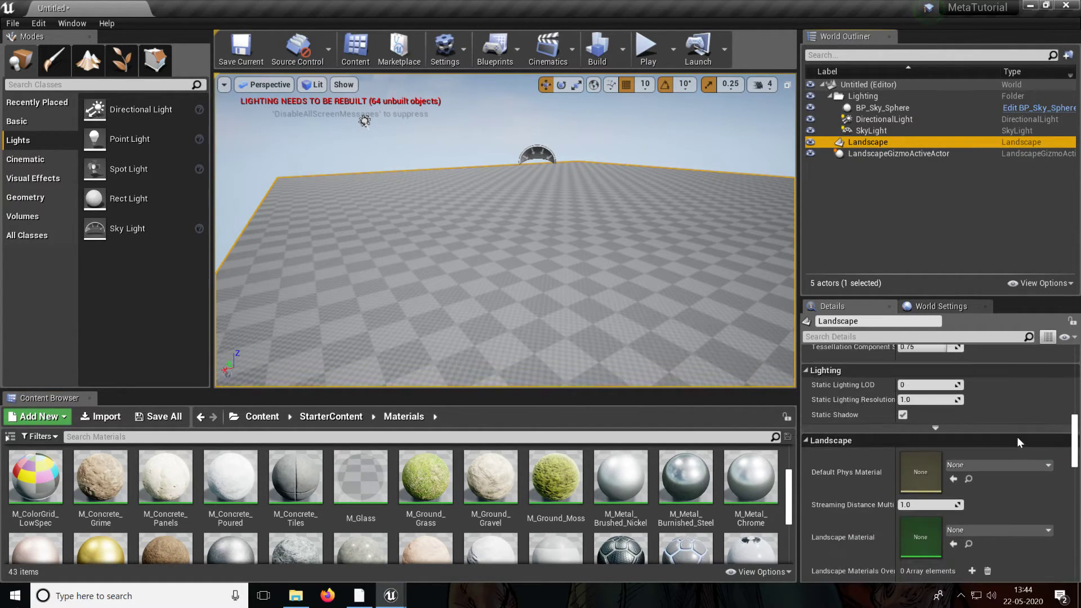
mouse_move(1075, 437)
mouse_down()
mouse_move(1079, 363)
mouse_move(1076, 457)
mouse_up()
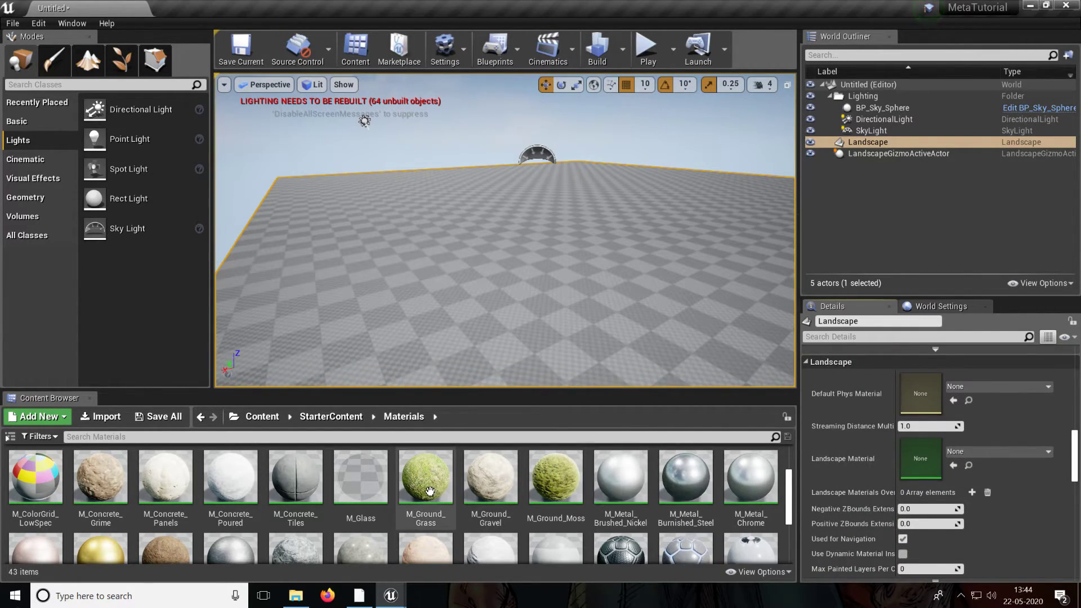
drag(426, 478, 920, 459)
right_drag(556, 233, 579, 241)
key(w)
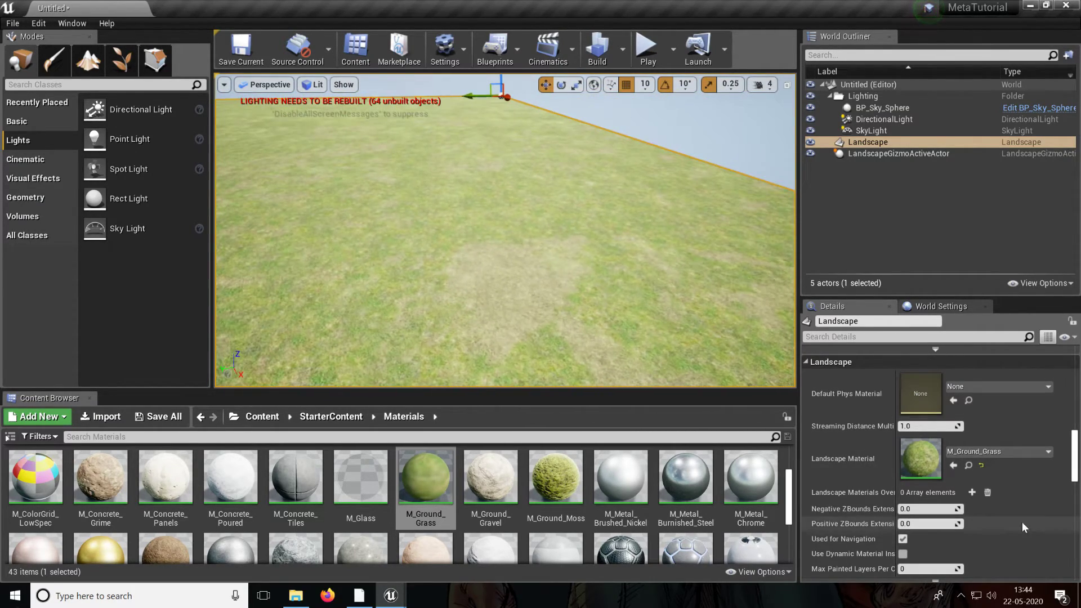
right_drag(753, 321, 641, 226)
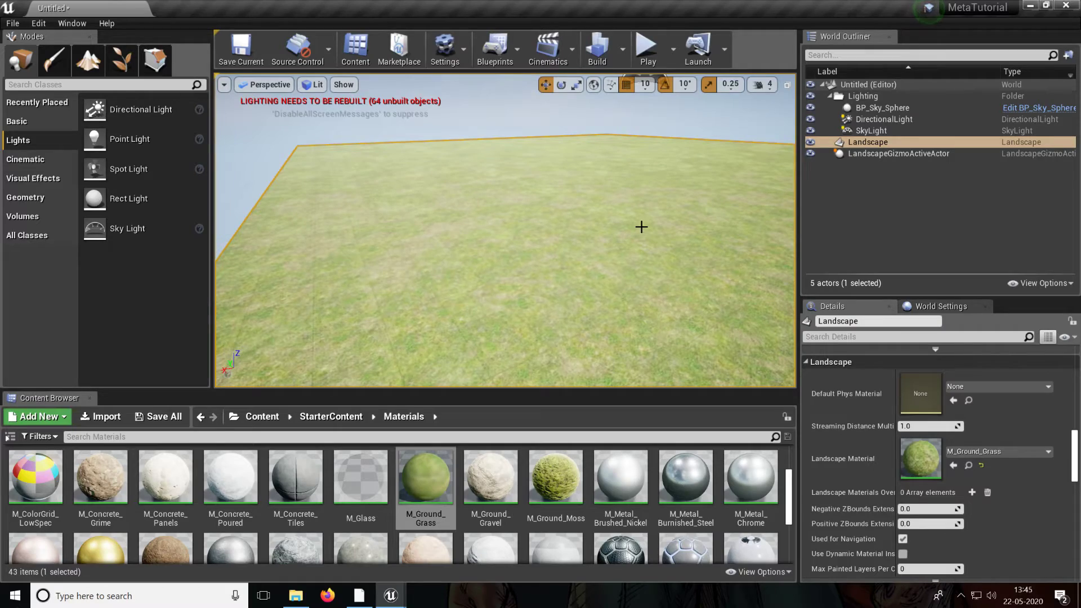
right_drag(642, 227, 616, 210)
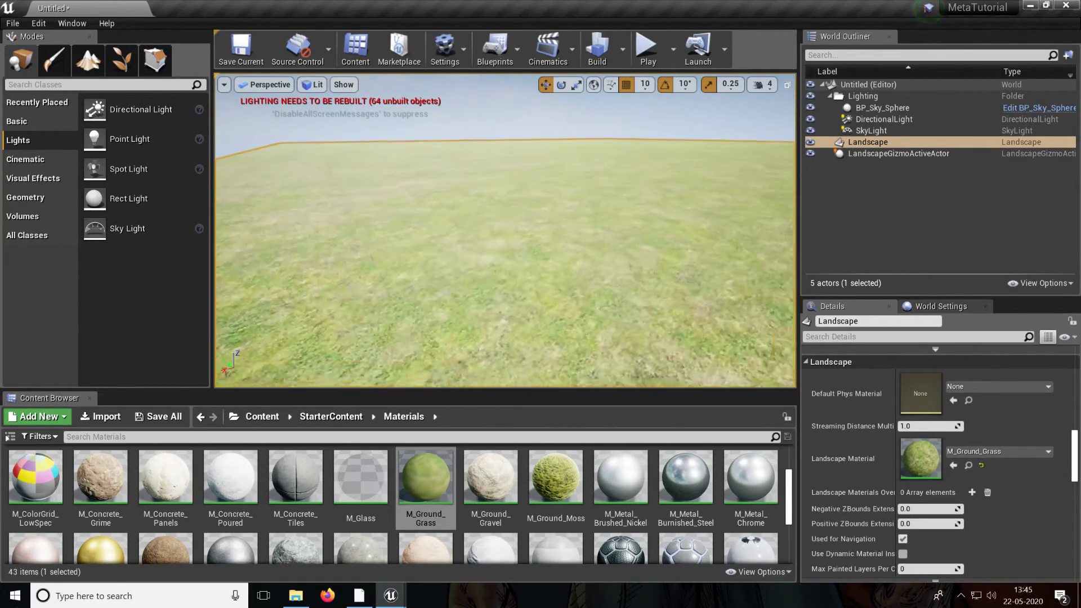
Play-test the level by running and jumping the character across the grass landscape, and end the session
click(638, 52)
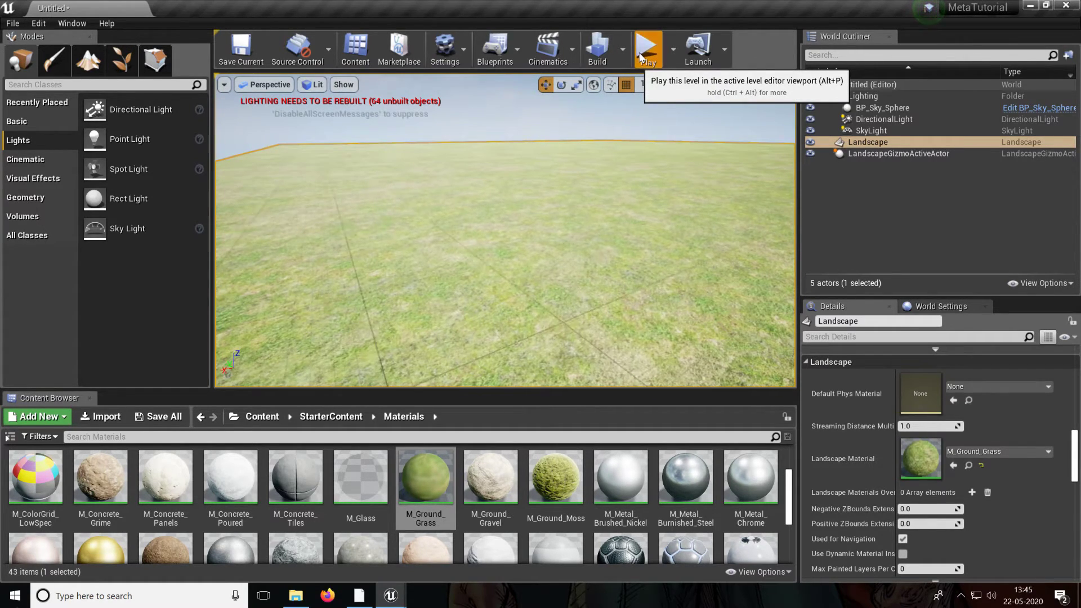
key(a)
key(s)
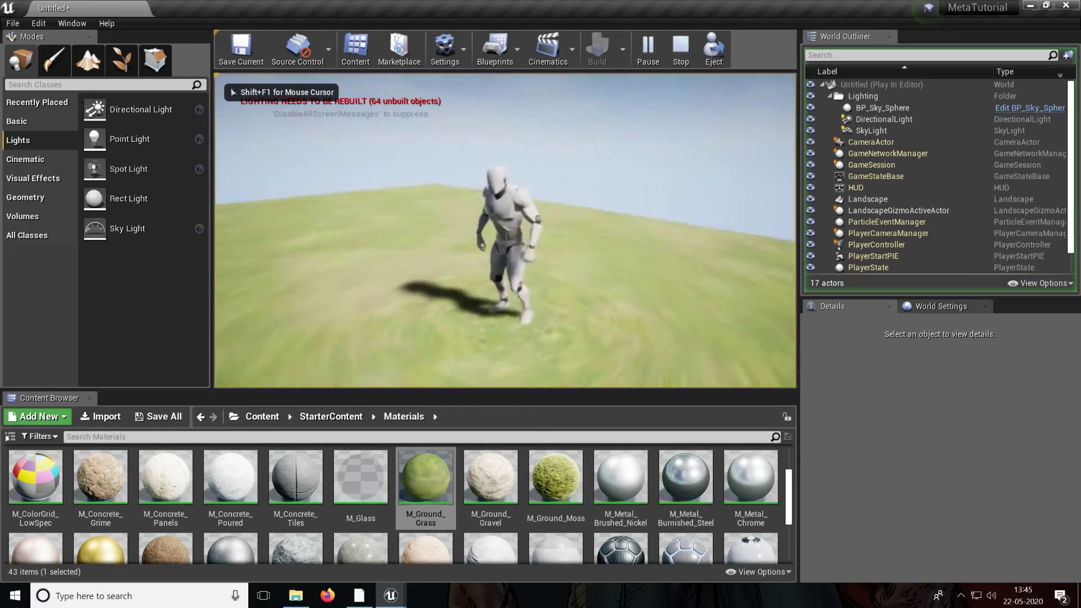
key(w)
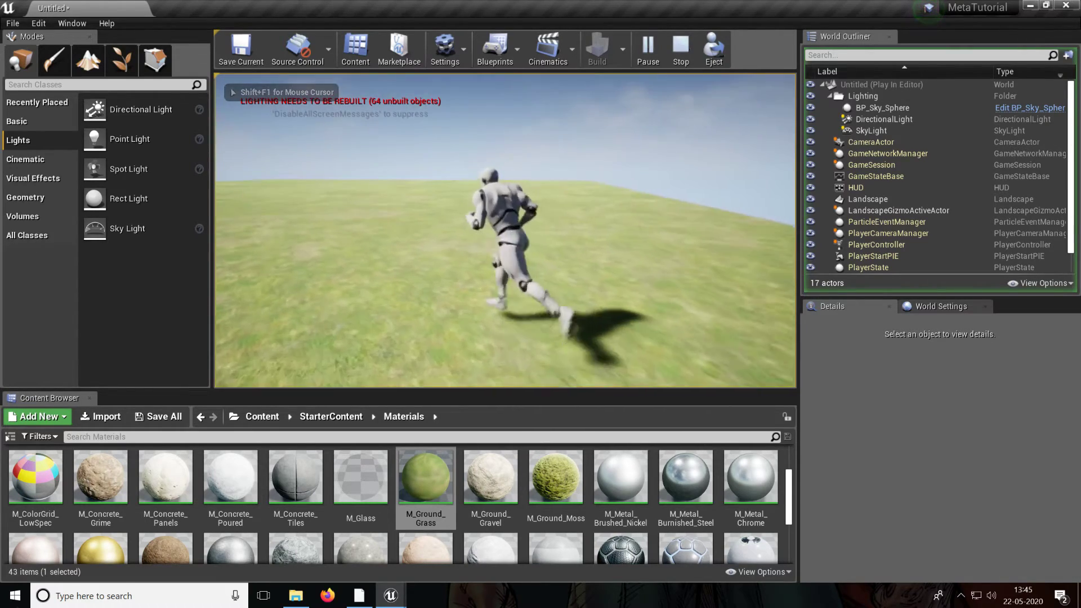
key(d)
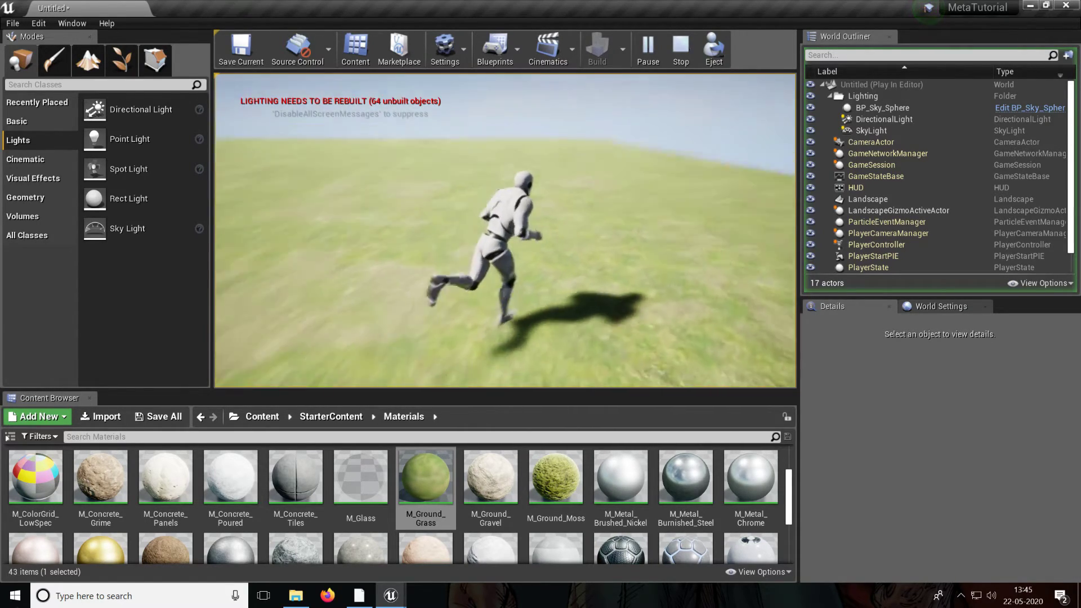
key(space)
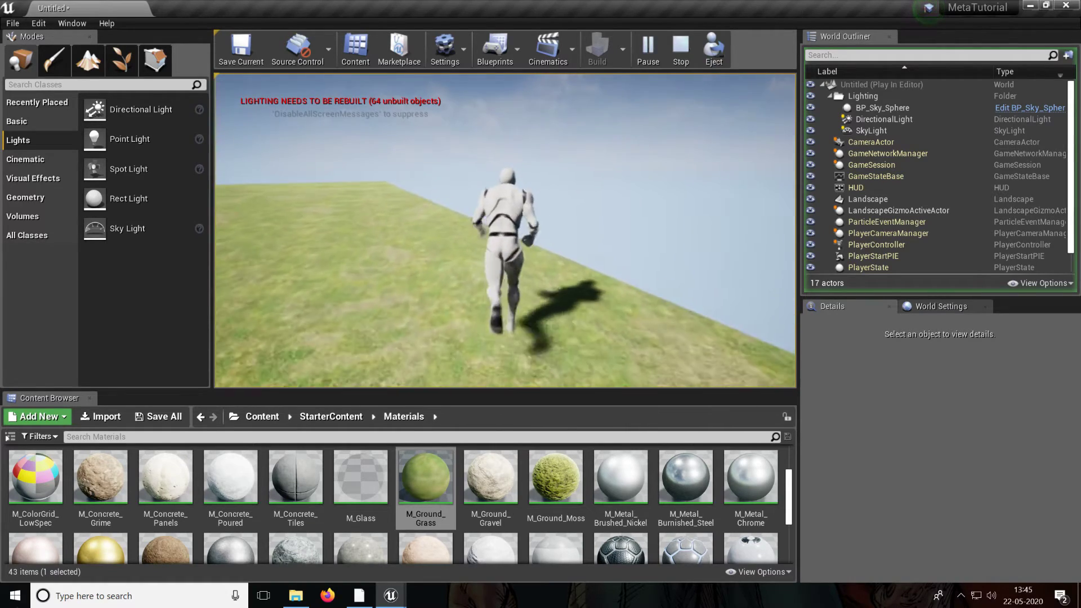
key(space)
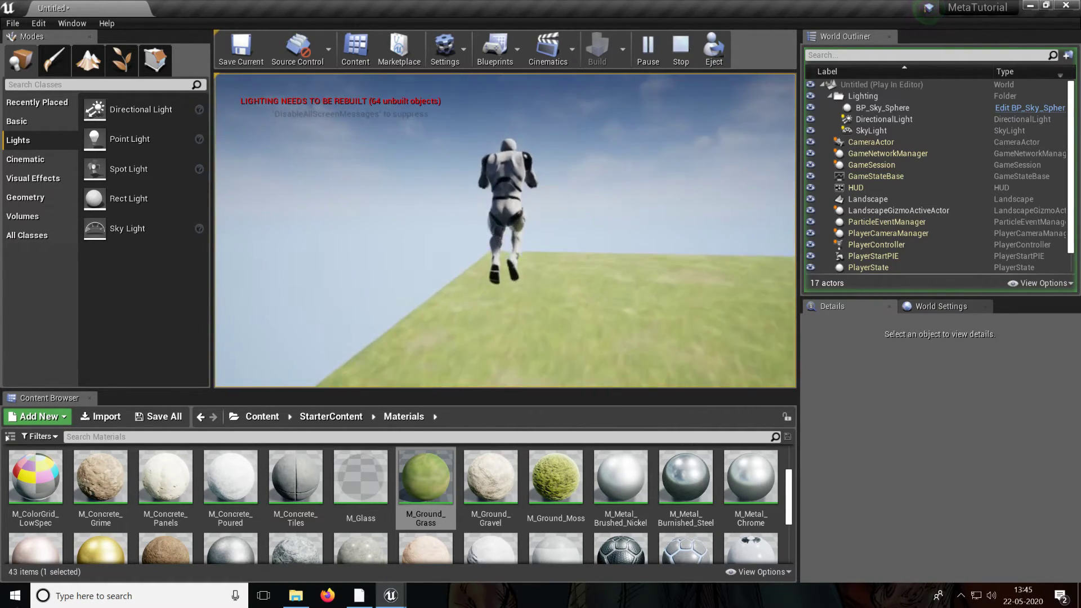
key(a)
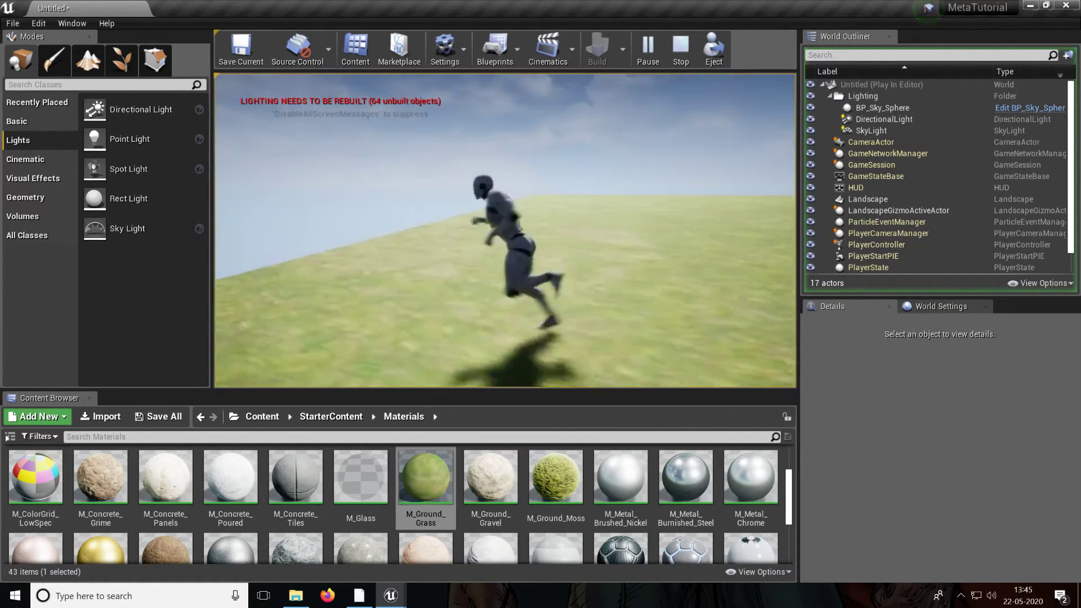
key(Escape)
Switch to landscape sculpting with the Sculpt tool and reduce the brush size to about 559
right_drag(559, 157, 417, 180)
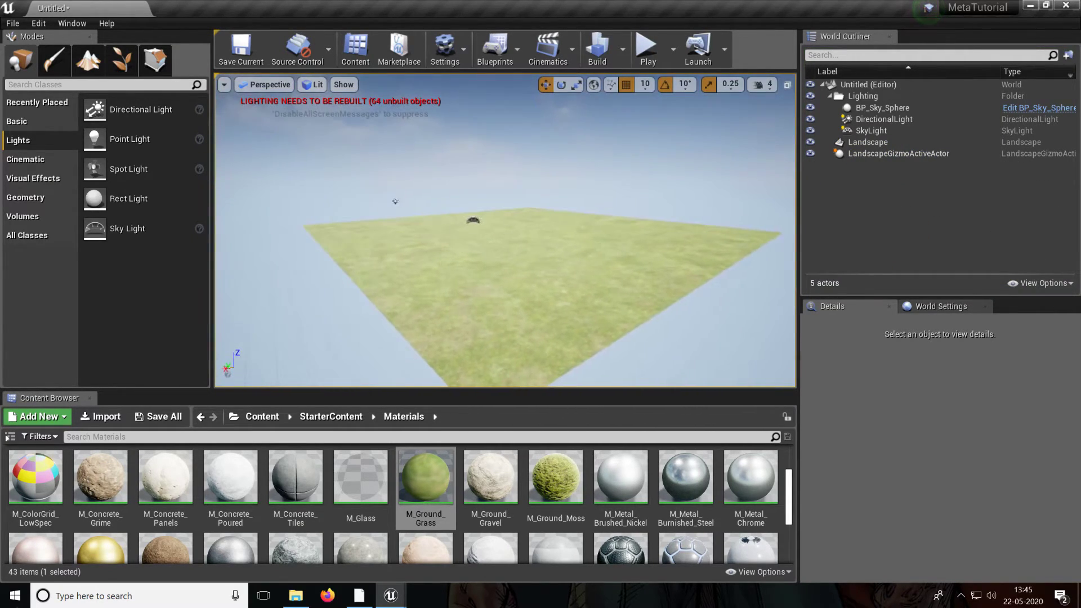
scroll(669, 249, up, 1)
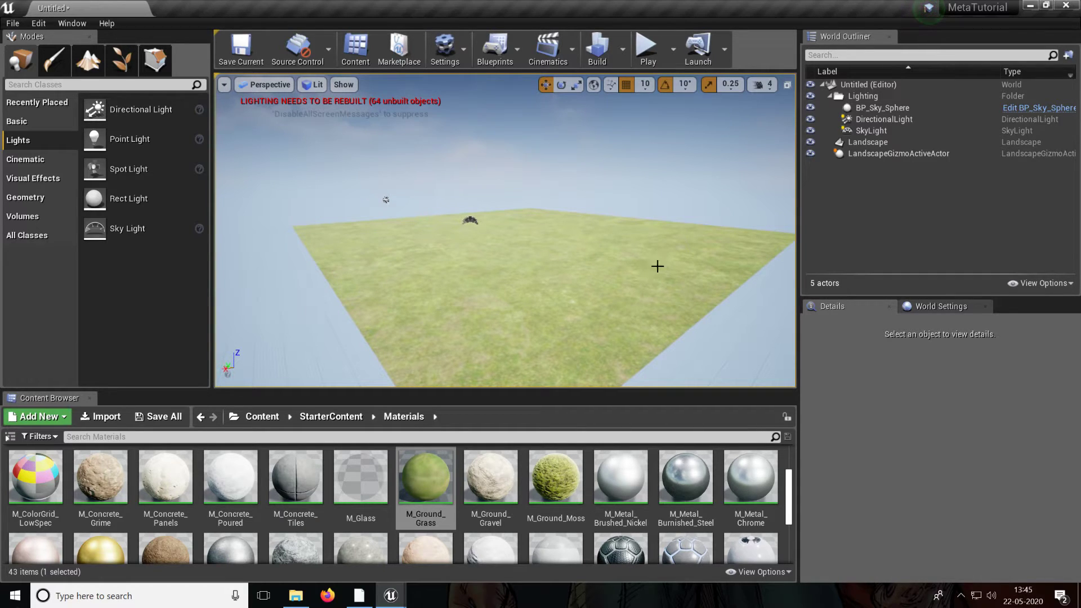
click(625, 247)
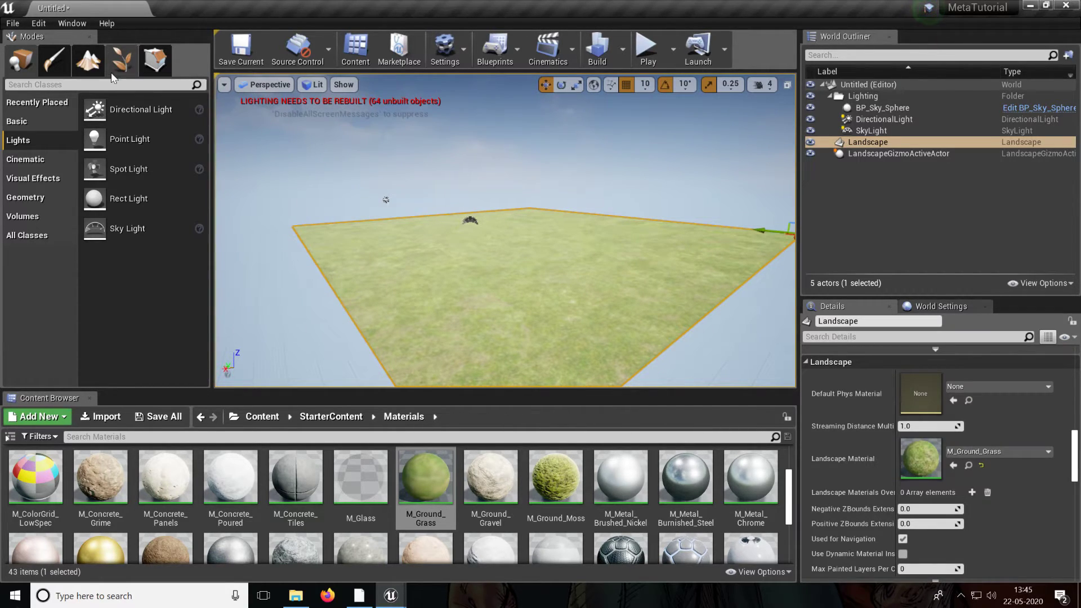
click(89, 66)
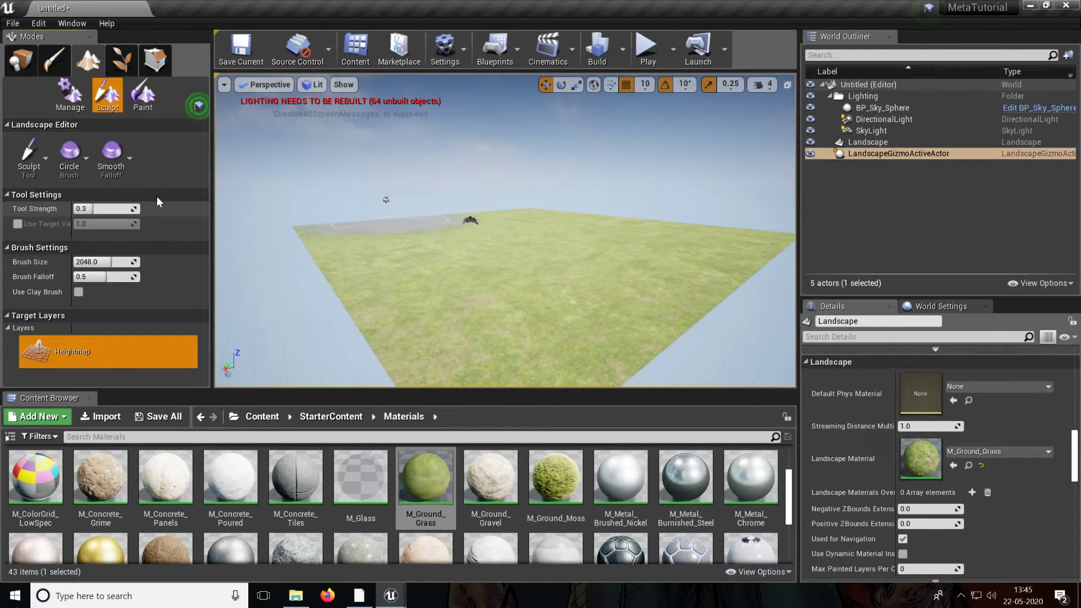
click(26, 149)
click(26, 149)
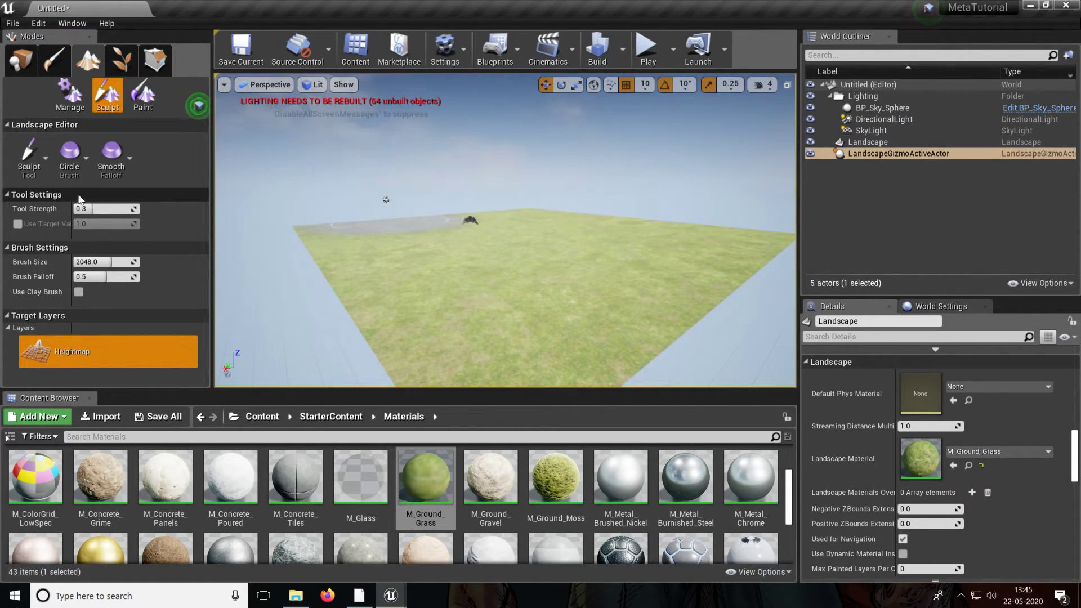
click(35, 164)
click(79, 110)
right_drag(395, 225, 372, 249)
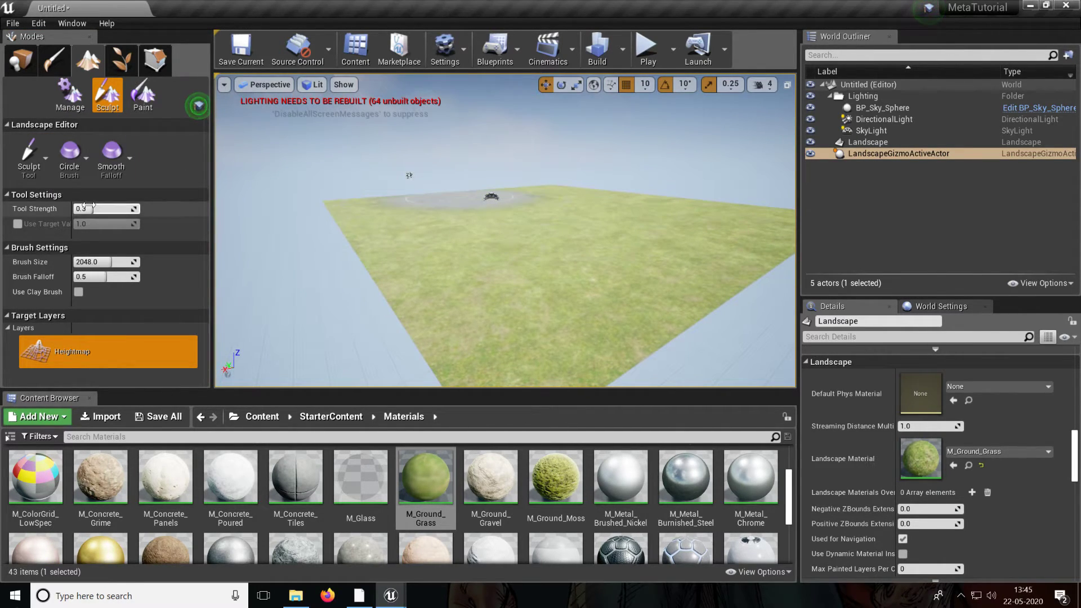
drag(90, 262, 85, 262)
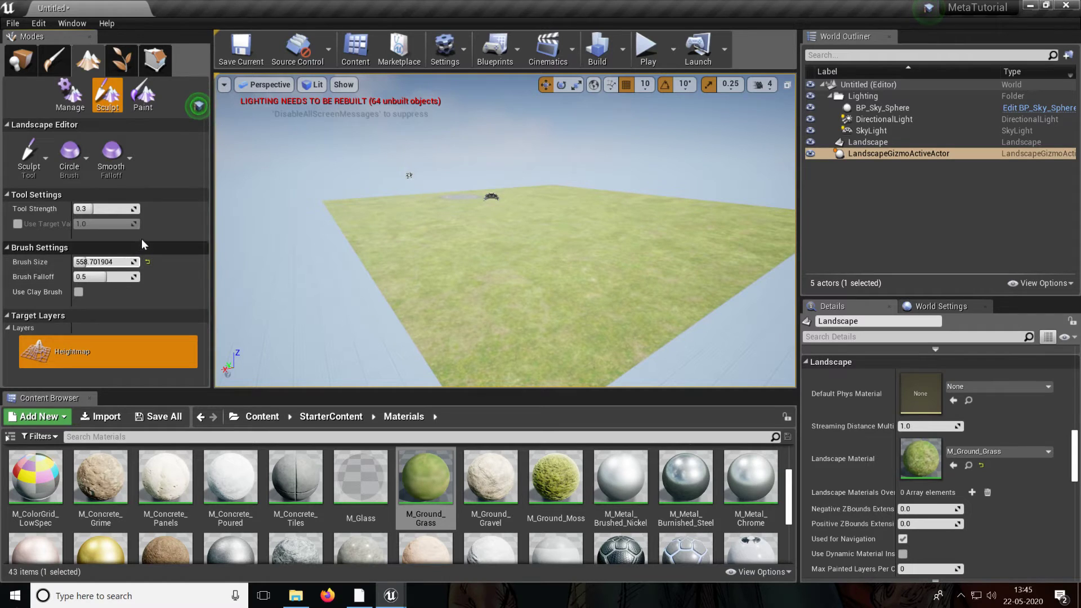
Sculpt raised hills on the flat grass landscape, including one at its edge
drag(516, 284, 518, 248)
mouse_move(666, 219)
right_down()
mouse_move(647, 242)
mouse_move(664, 209)
mouse_move(664, 222)
mouse_move(749, 225)
mouse_move(691, 196)
mouse_move(630, 225)
mouse_move(549, 173)
right_up()
key(w)
key(s)
drag(380, 206, 360, 178)
key(w)
mouse_move(533, 210)
right_down()
mouse_move(479, 197)
mouse_move(440, 206)
right_up()
key(w)
key(s)
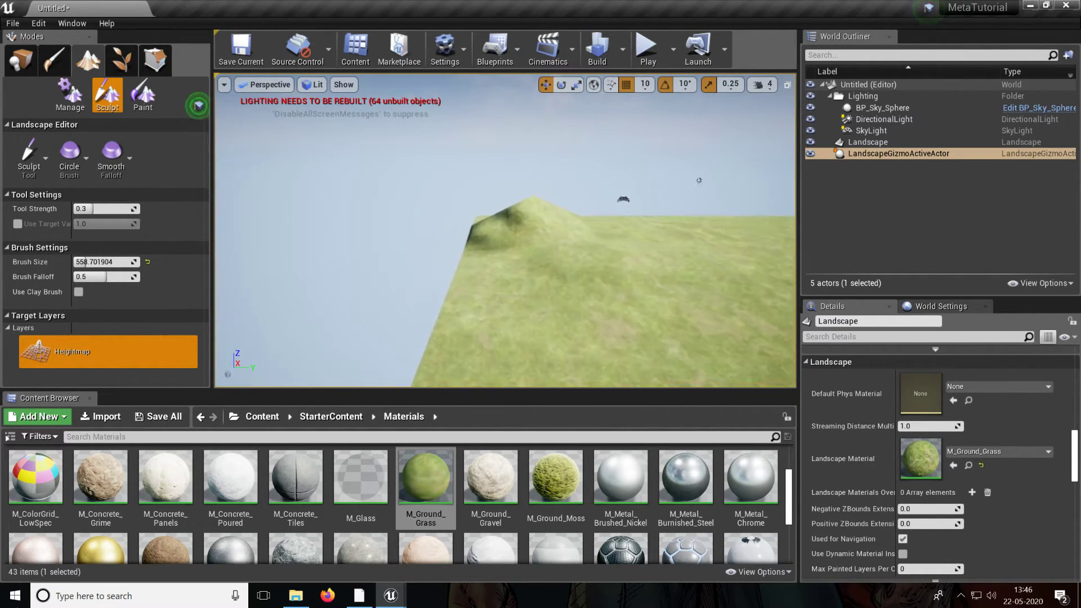
key(w)
right_drag(439, 206, 478, 188)
key(s)
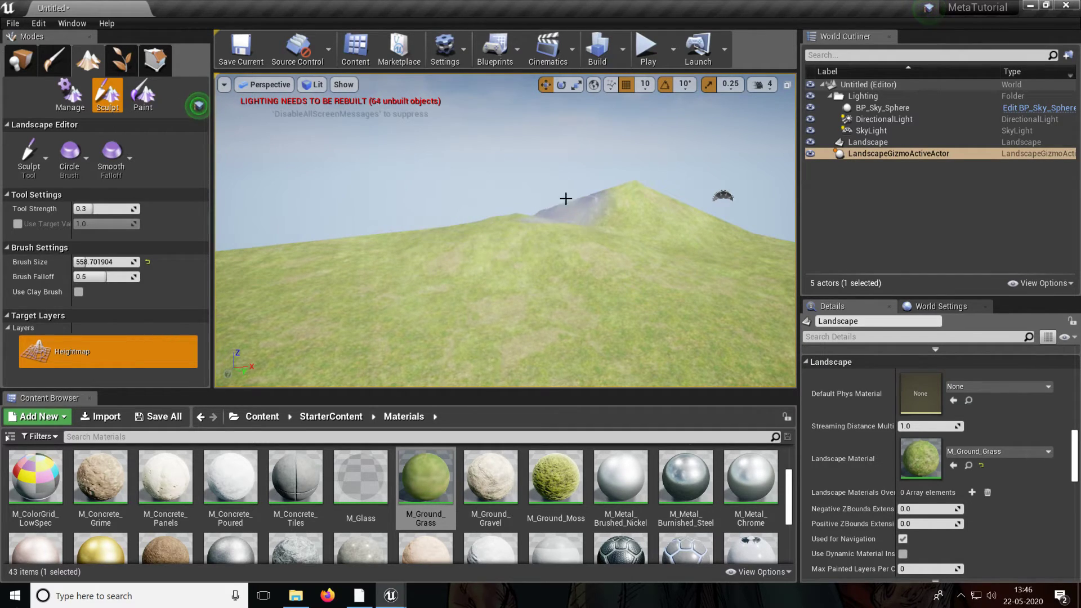
Carve hollows into the ground at the foot of the sculpted hill
click(718, 239)
mouse_move(717, 238)
right_down()
mouse_move(897, 262)
mouse_move(751, 248)
right_up()
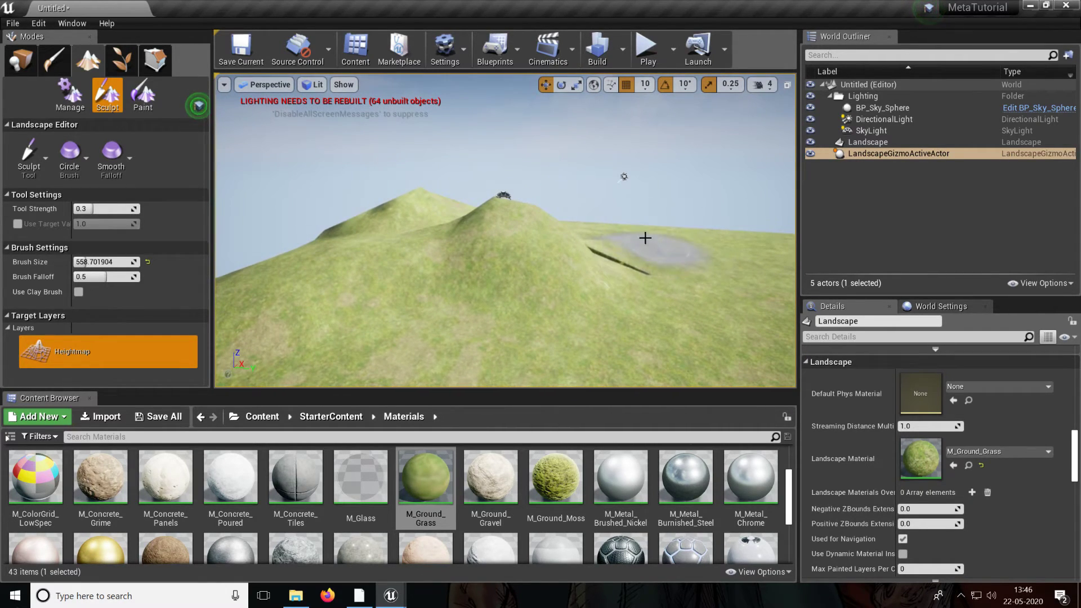
mouse_move(504, 230)
right_down()
mouse_move(618, 230)
mouse_move(624, 219)
mouse_move(715, 228)
mouse_move(730, 282)
right_up()
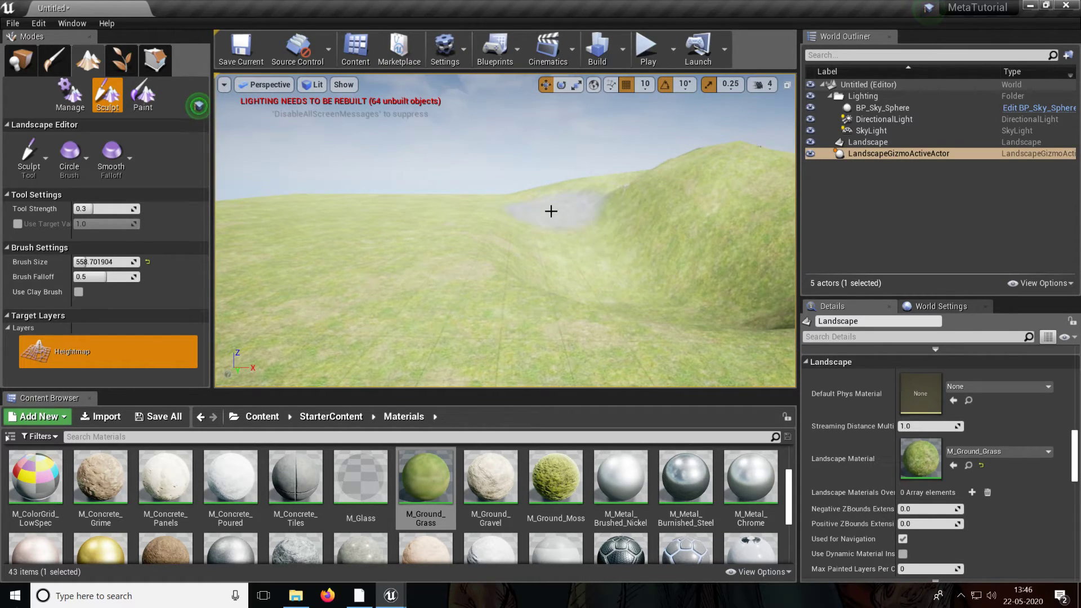
mouse_move(504, 230)
right_down()
mouse_move(659, 259)
mouse_move(704, 281)
mouse_move(676, 293)
mouse_move(637, 254)
mouse_move(586, 236)
mouse_move(530, 197)
mouse_move(549, 282)
mouse_move(586, 217)
mouse_move(580, 228)
right_up()
mouse_move(327, 261)
right_down()
mouse_move(394, 256)
mouse_move(343, 248)
mouse_move(384, 263)
mouse_move(304, 234)
right_up()
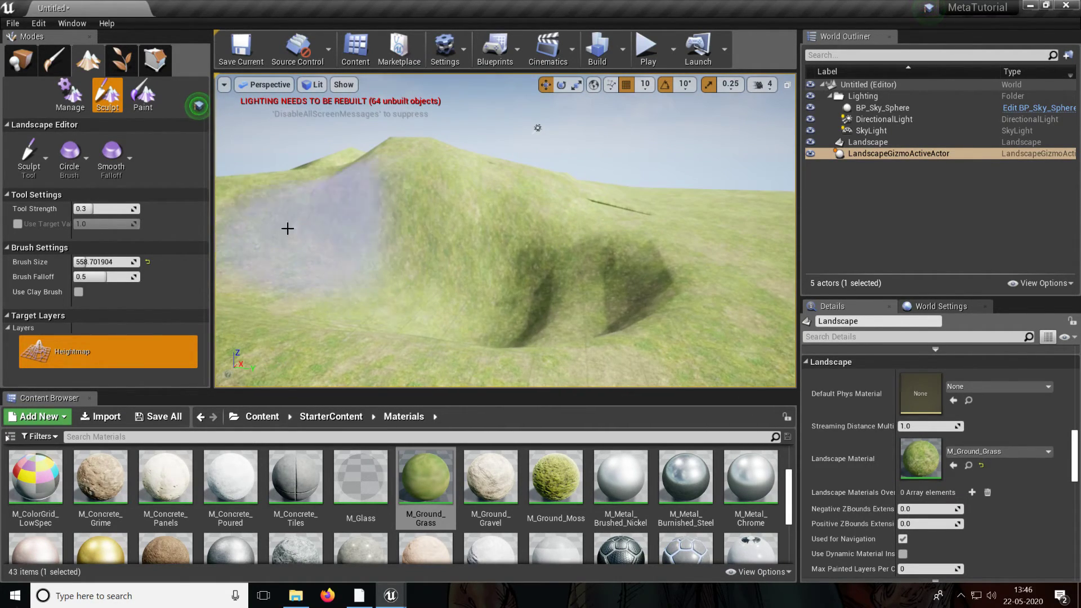
Use the Ramp tool to add a ramp between two points on the landscape near the sculpted hill, and return to actor placement mode
click(29, 159)
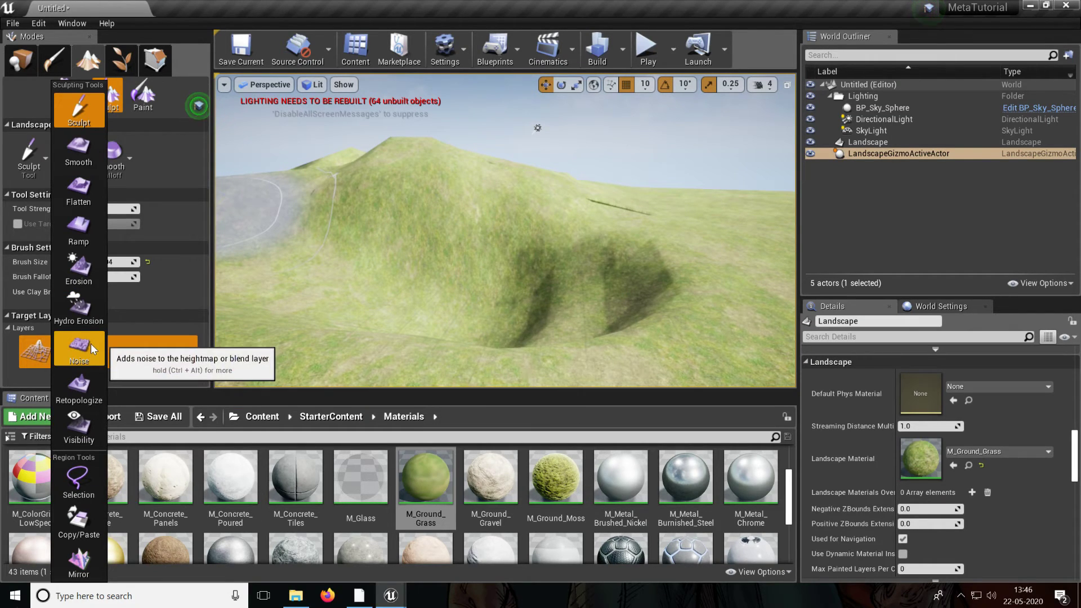
click(79, 228)
mouse_move(485, 271)
right_down()
mouse_move(653, 271)
mouse_move(568, 220)
mouse_move(472, 188)
right_up()
scroll(511, 258, down, 2)
mouse_move(588, 222)
right_down()
mouse_move(675, 226)
mouse_move(588, 222)
right_up()
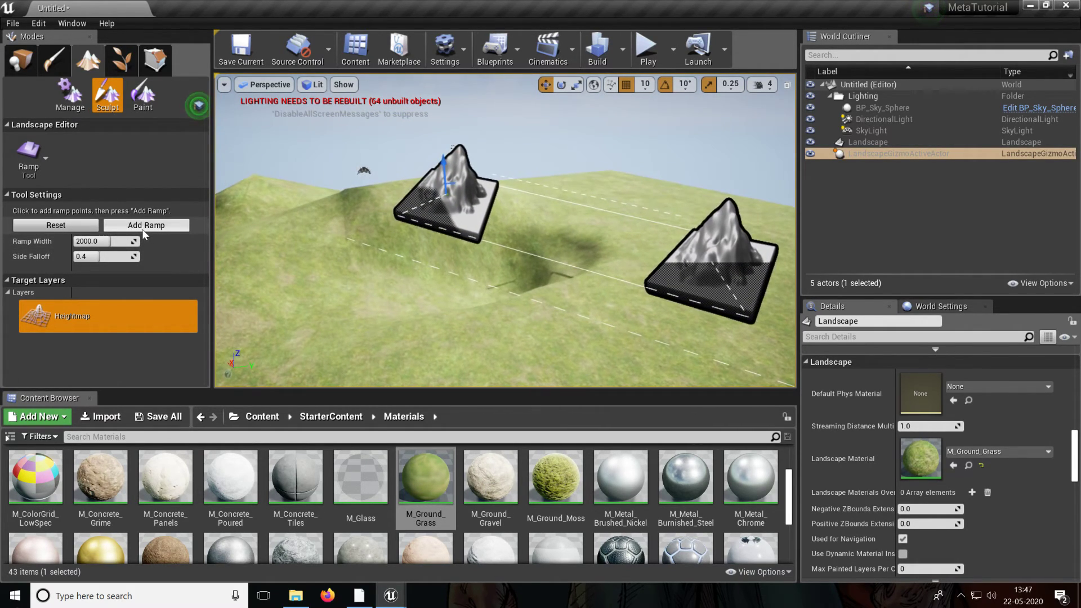
mouse_move(652, 277)
right_down()
mouse_move(772, 279)
mouse_move(652, 277)
right_up()
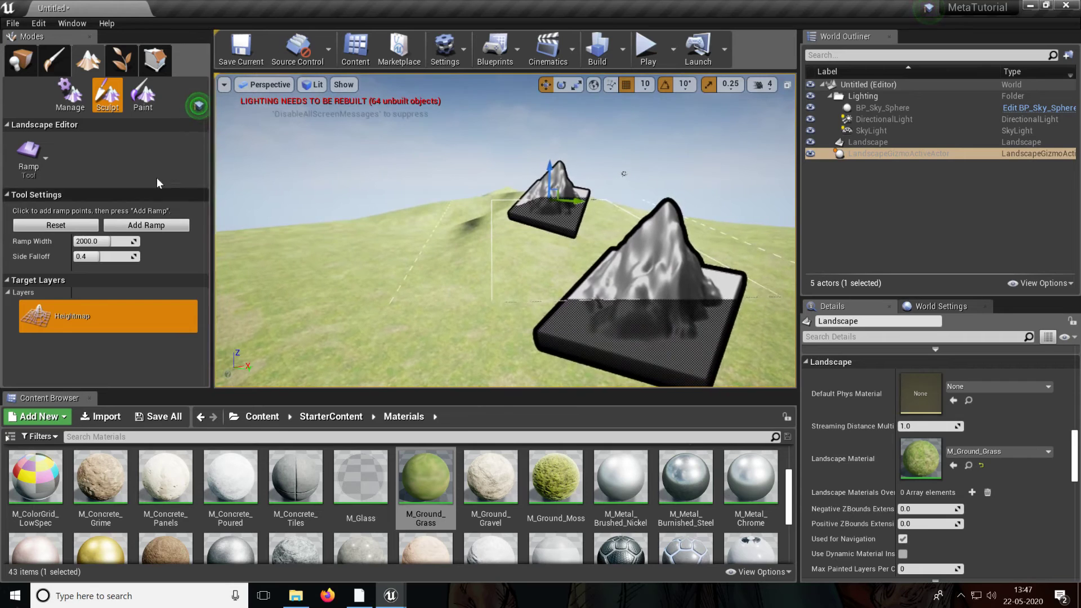
key(shift+1)
right_drag(499, 280, 726, 287)
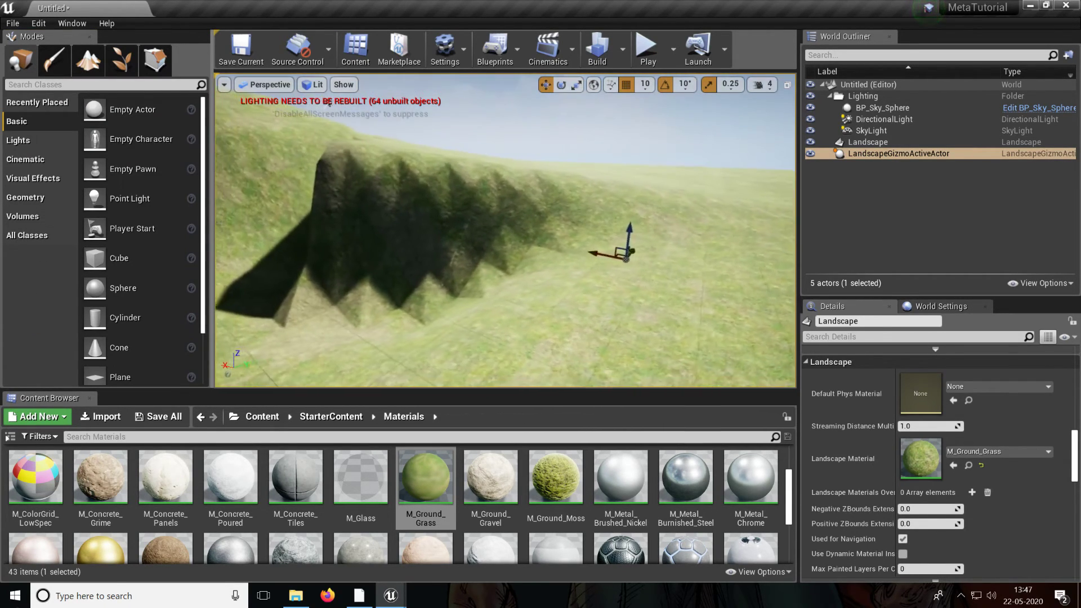
Start a play-test and run and jump the character around the steep side of the new ramp
click(646, 46)
key(w)
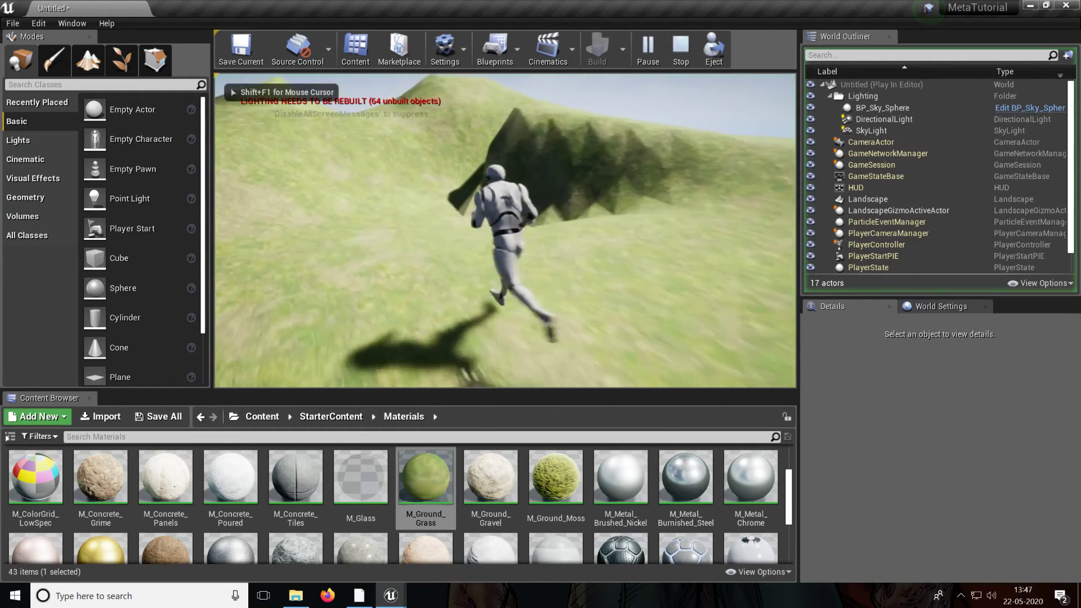
key(w)
key(w)
key(space)
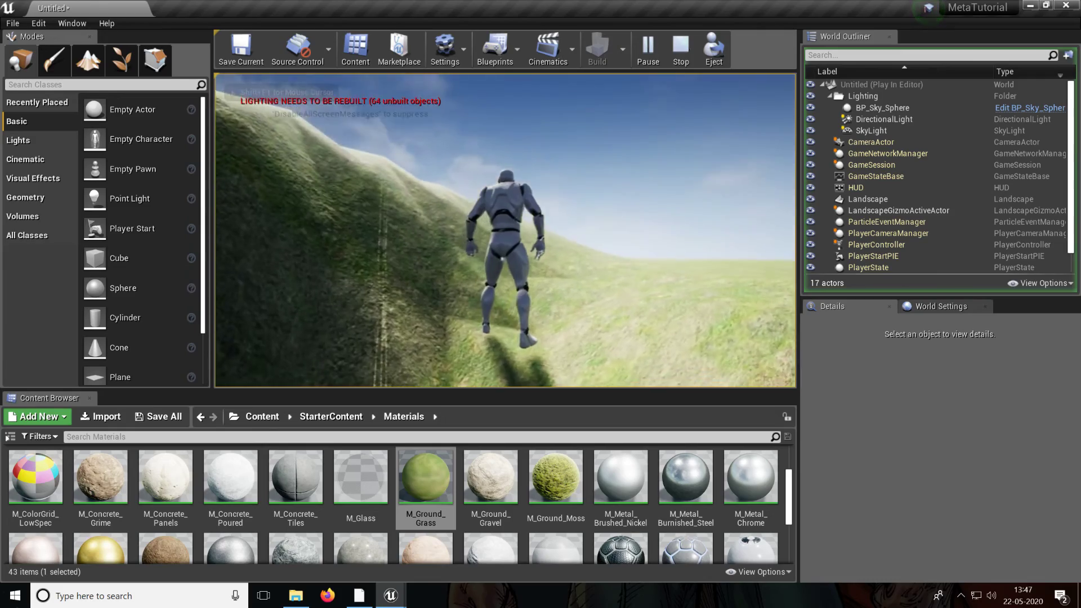
key(w)
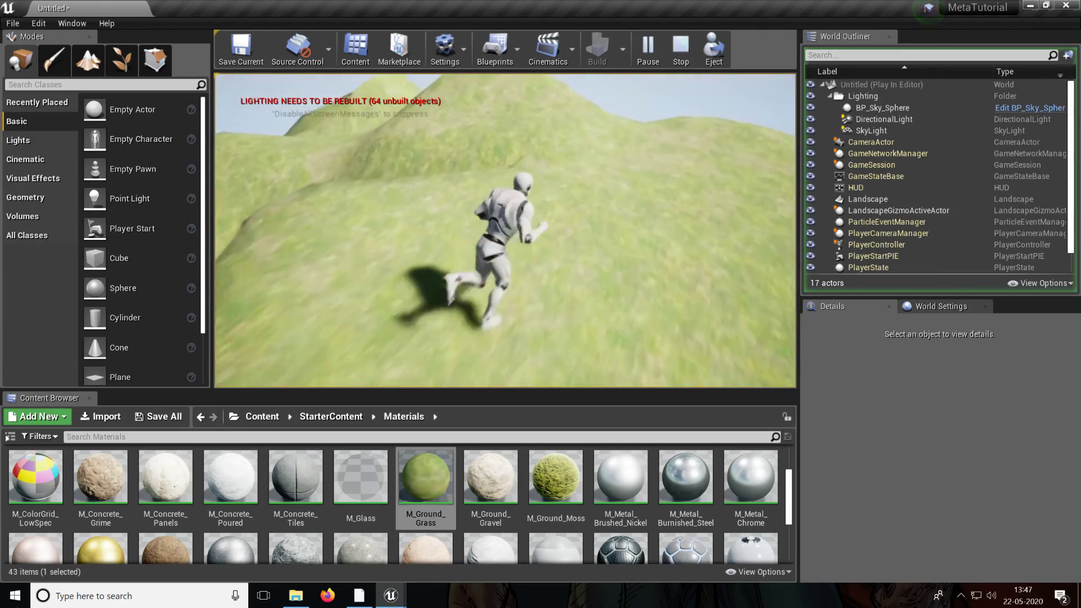
key(w)
key(space)
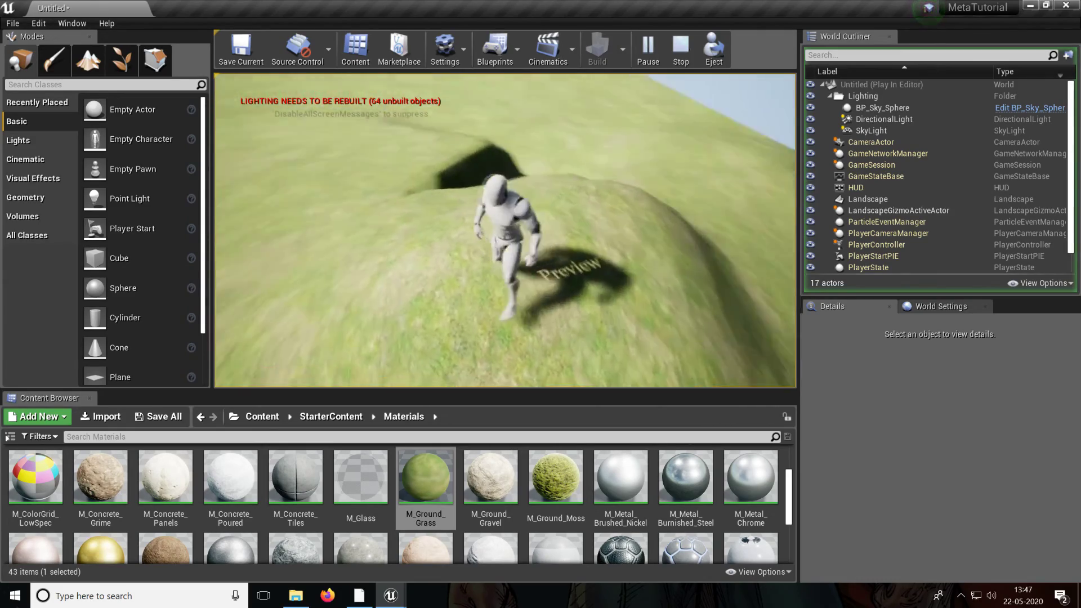
Run the character over the sculpted hills and along the raised ridge to test the terrain
key(w)
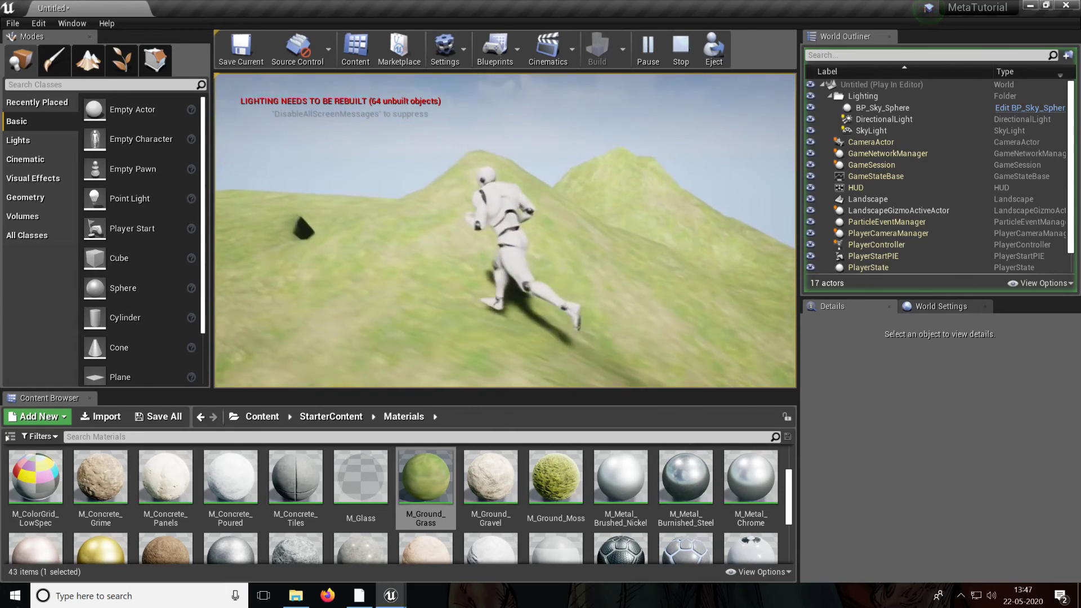
key(w)
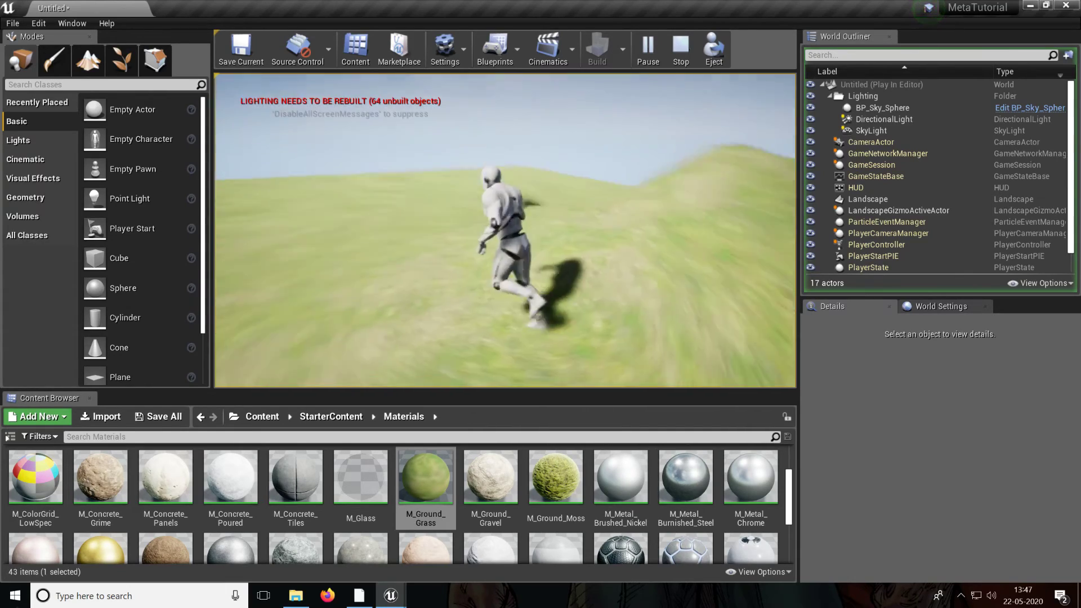
key(w)
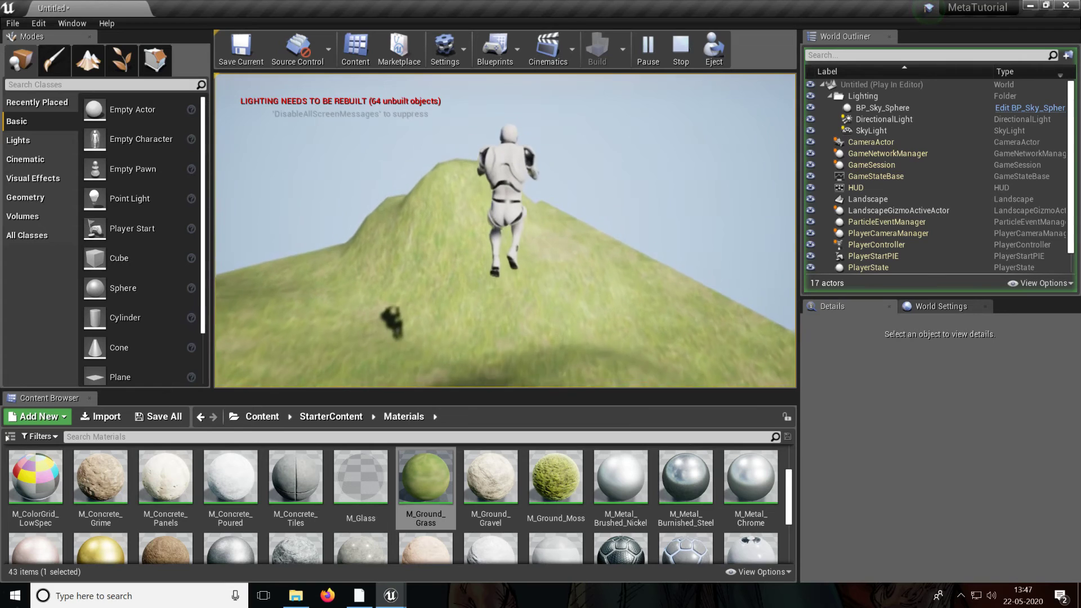
key(w)
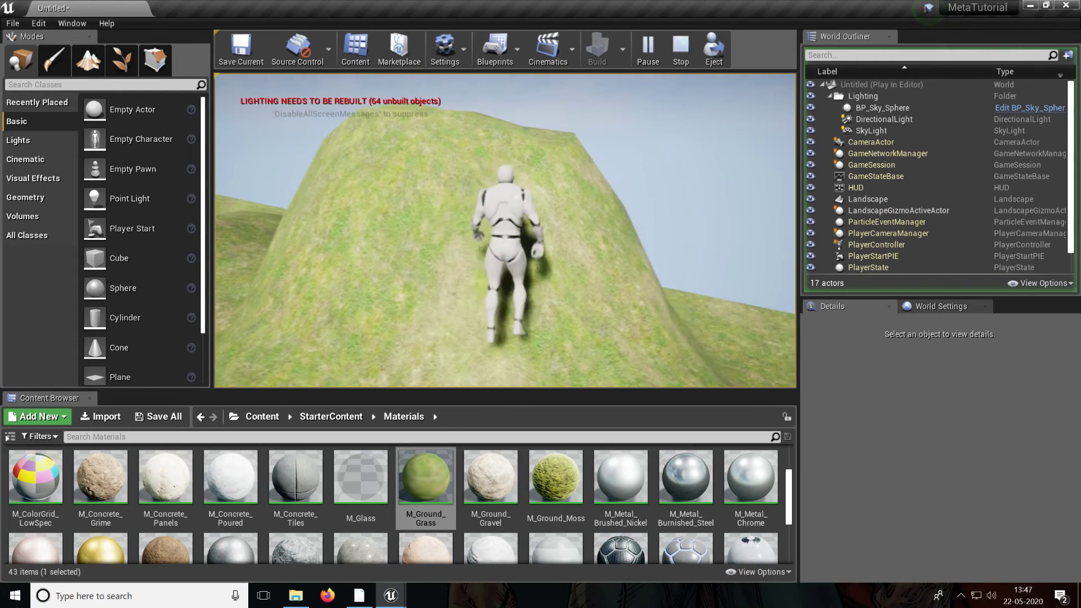
key(w)
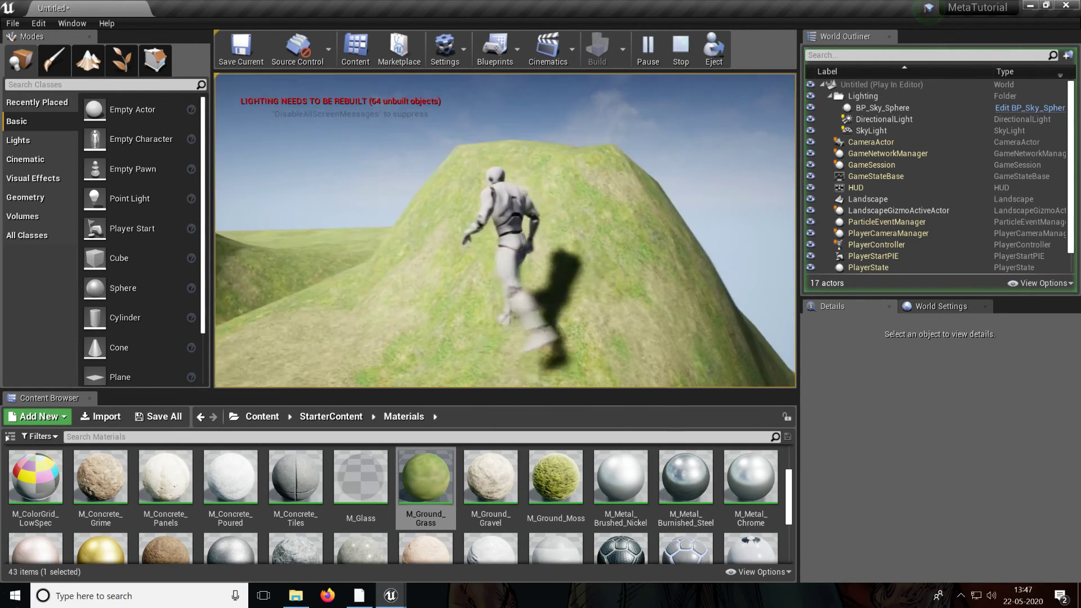
key(w)
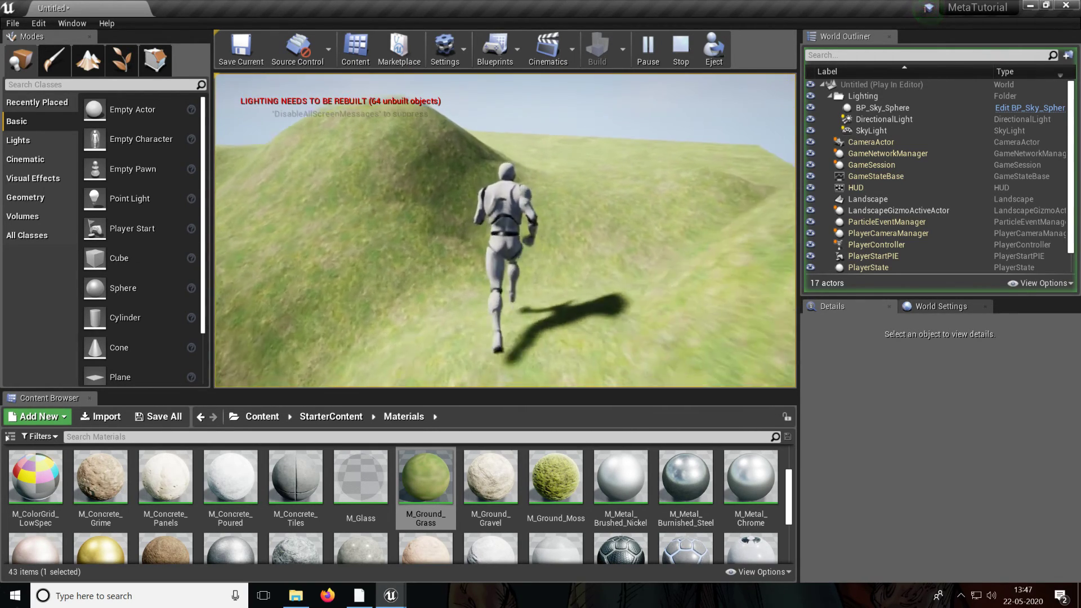
key(w)
key(w)
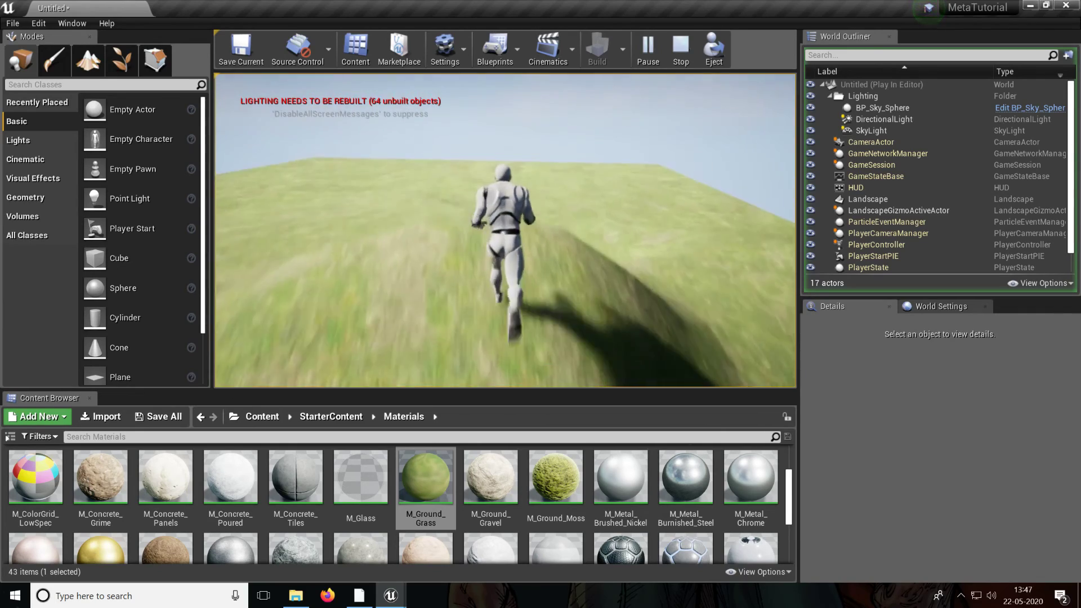
key(w)
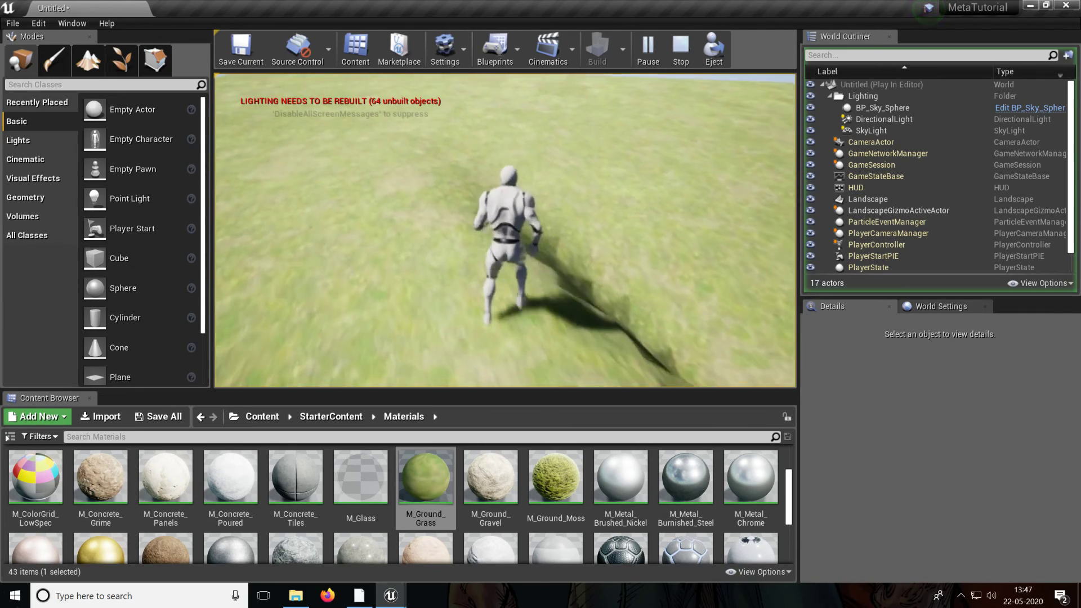
Jump and run the character across the open grass beyond the hills, and end the play-test
key(space)
key(s)
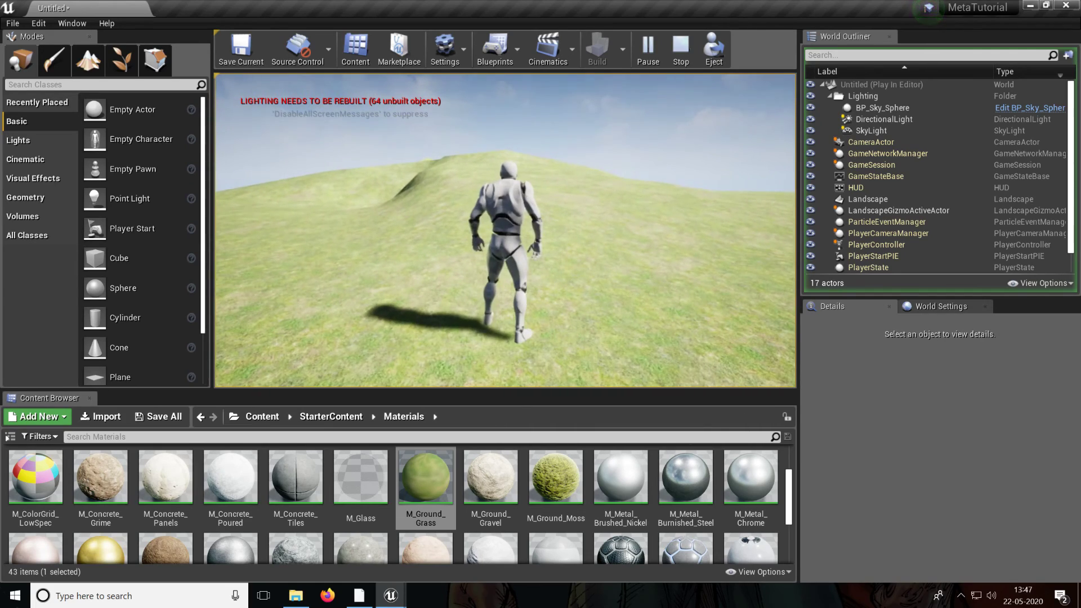
key(d)
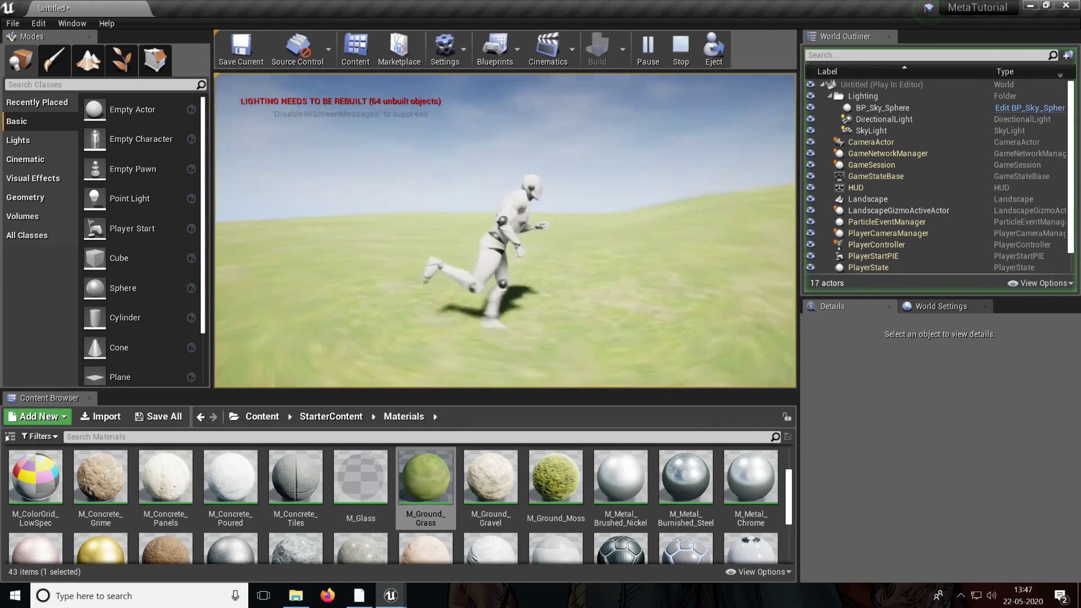
key(d)
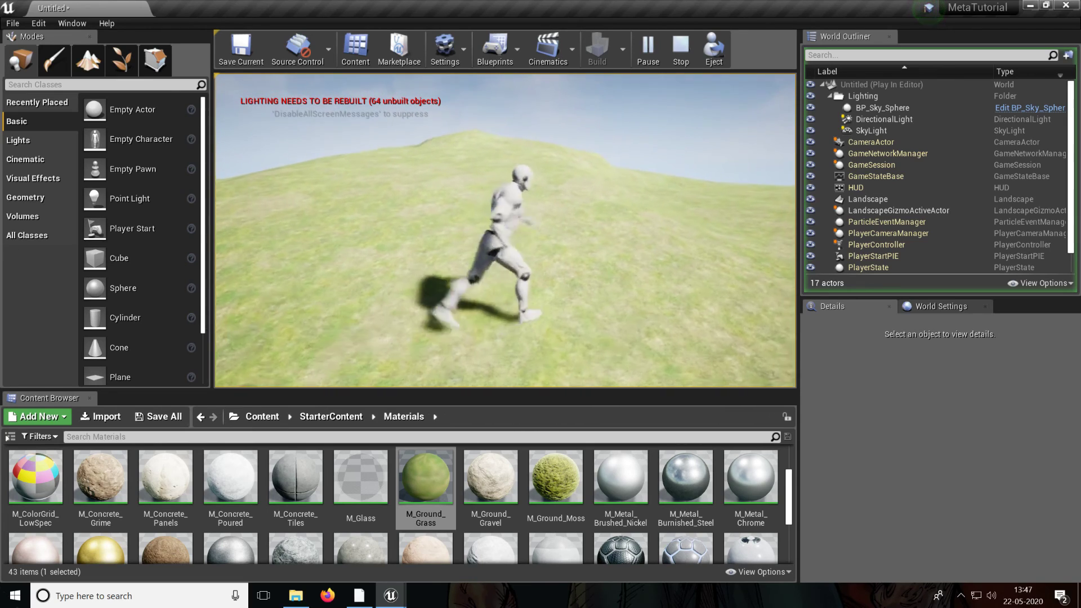
key(w)
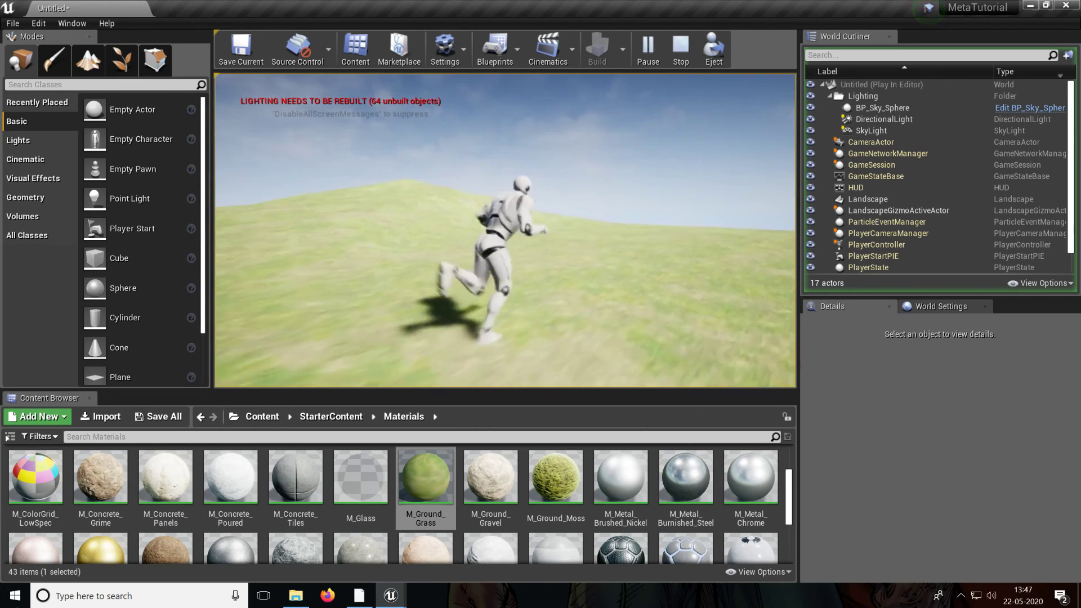
key(Escape)
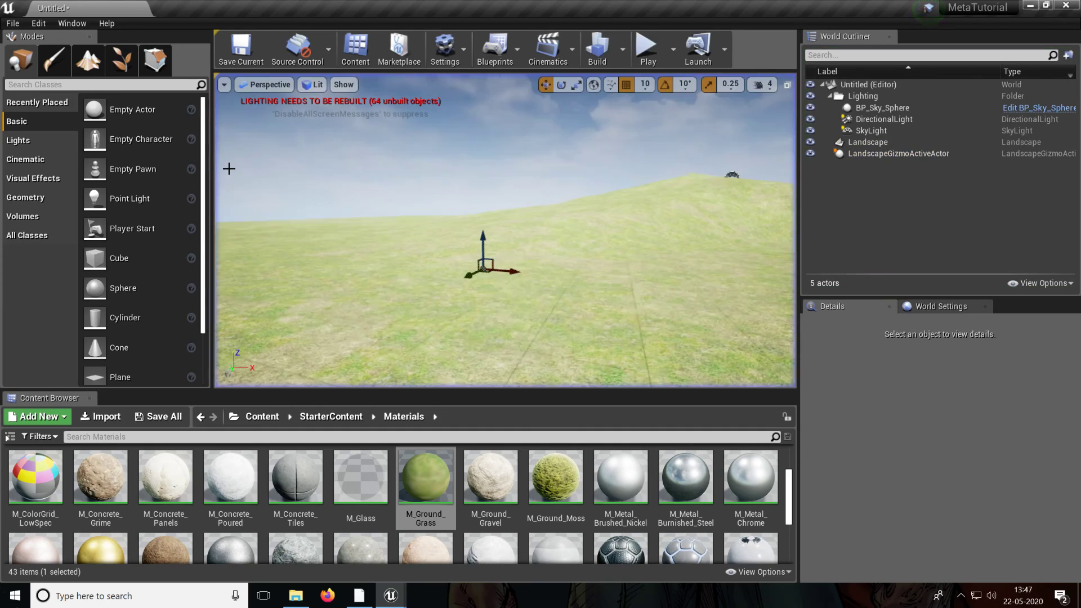
right_drag(602, 195, 564, 206)
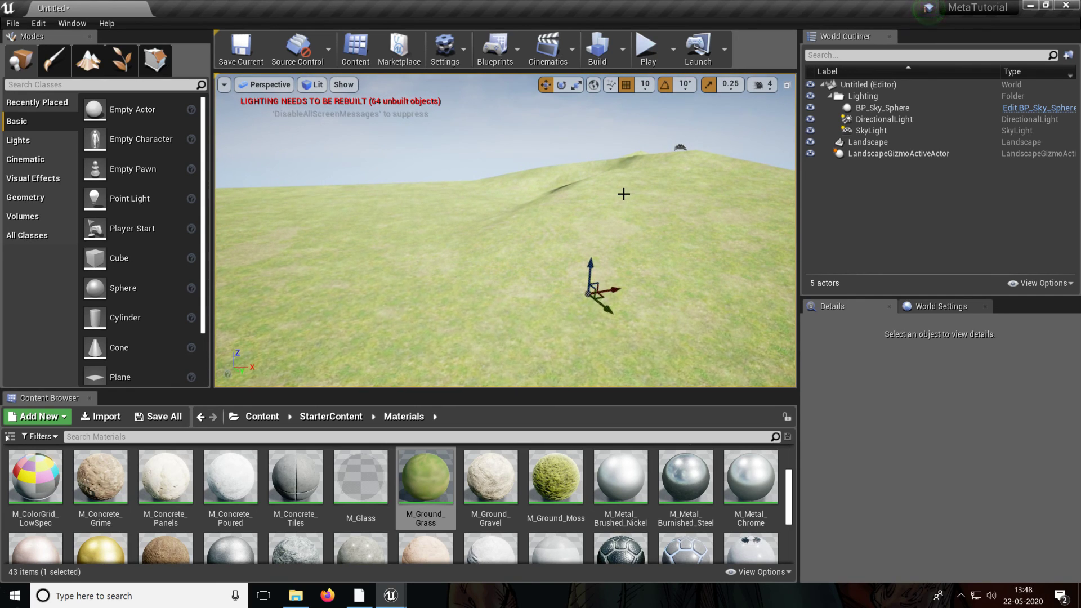
right_drag(649, 122, 647, 85)
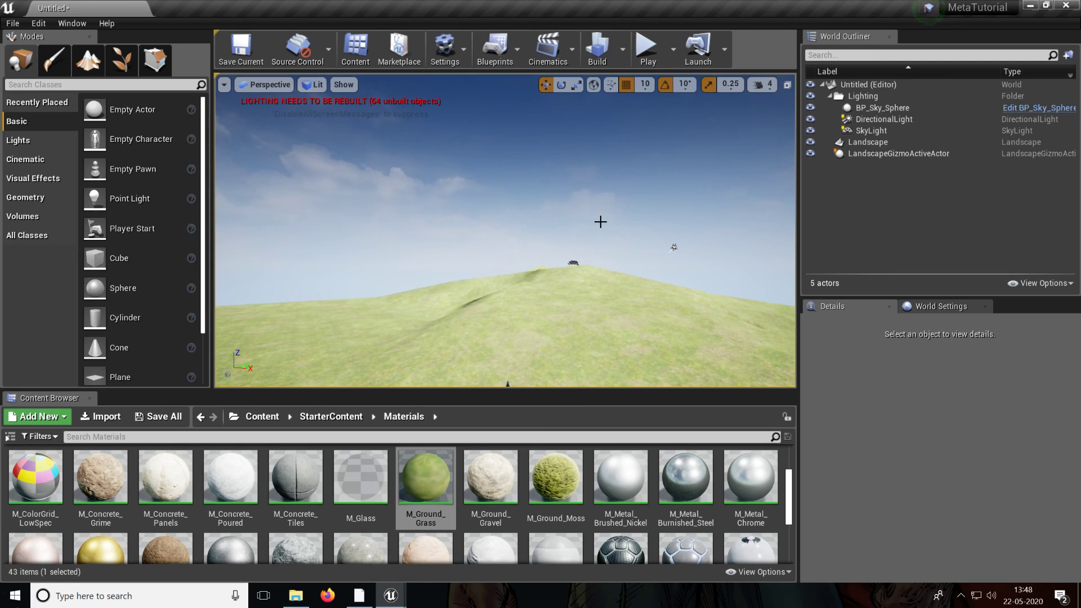